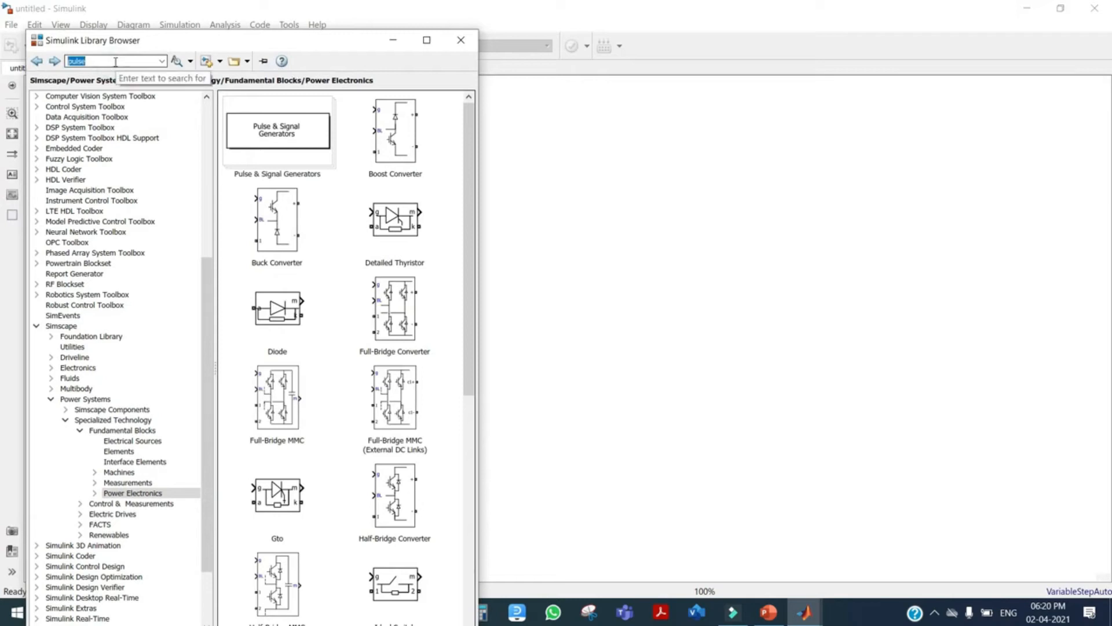
Find the powergui block in the block library, add it to the untitled model and move it to the canvas's upper middle.
click(116, 61)
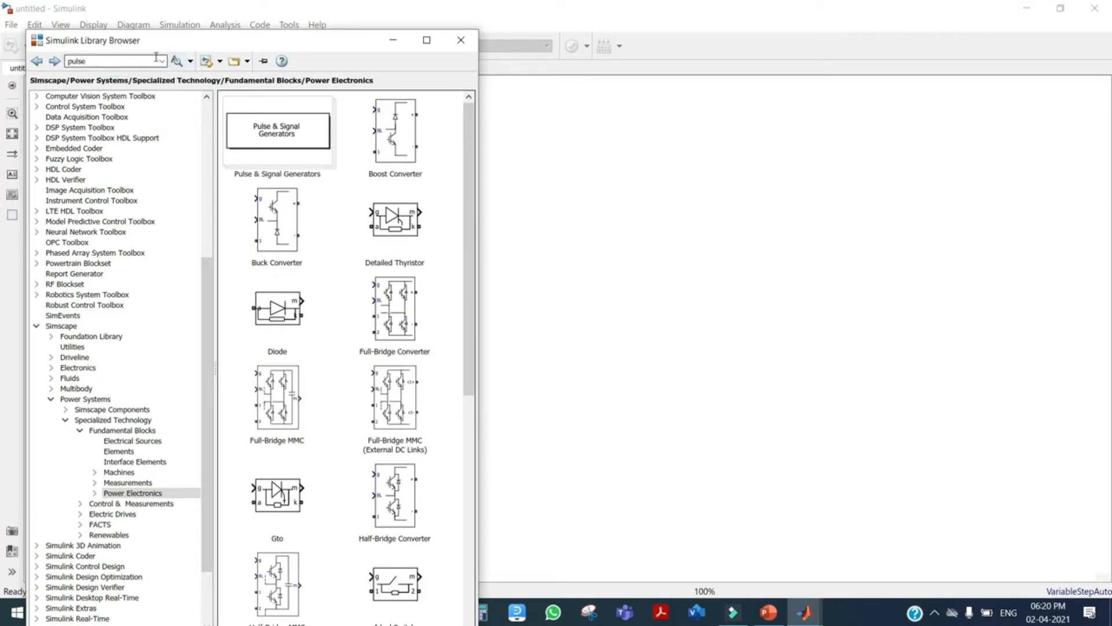
key(BackSpace)
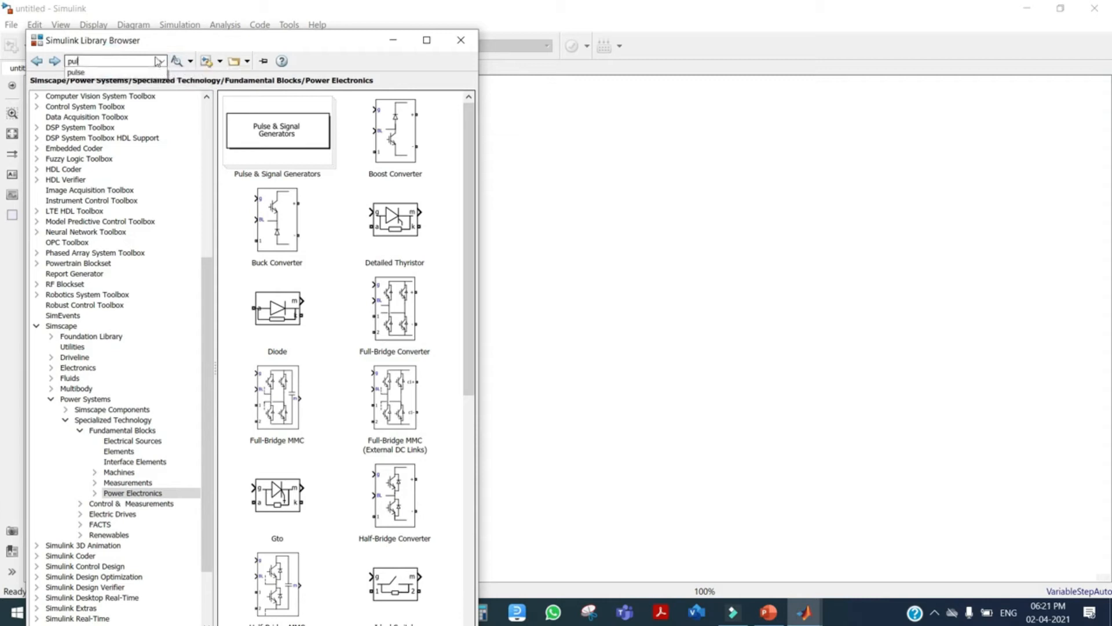
key(BackSpace)
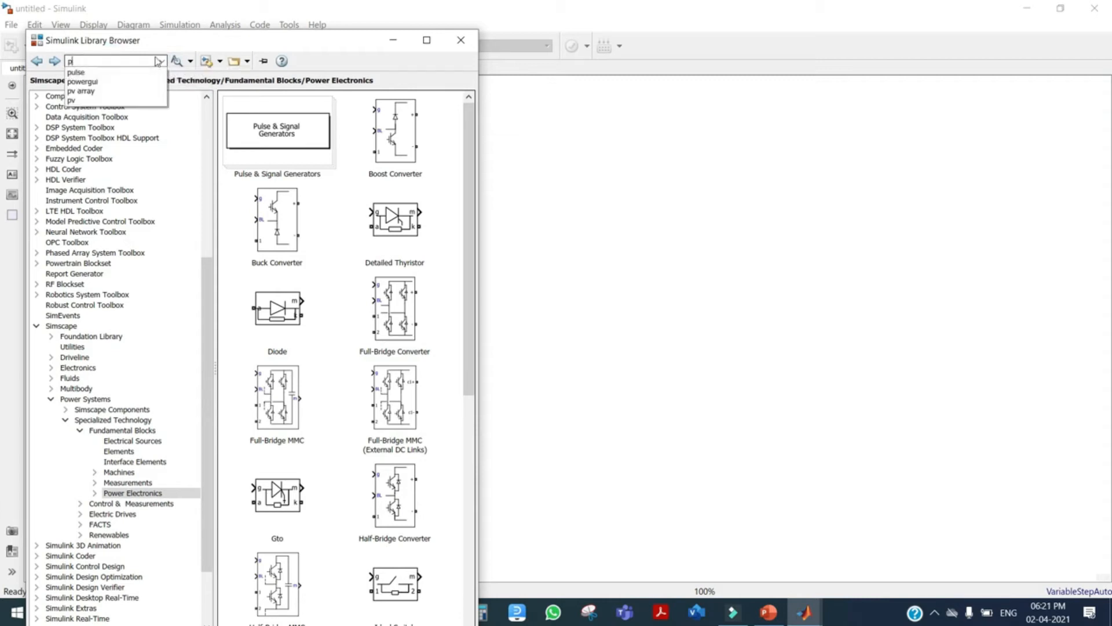
text(ower)
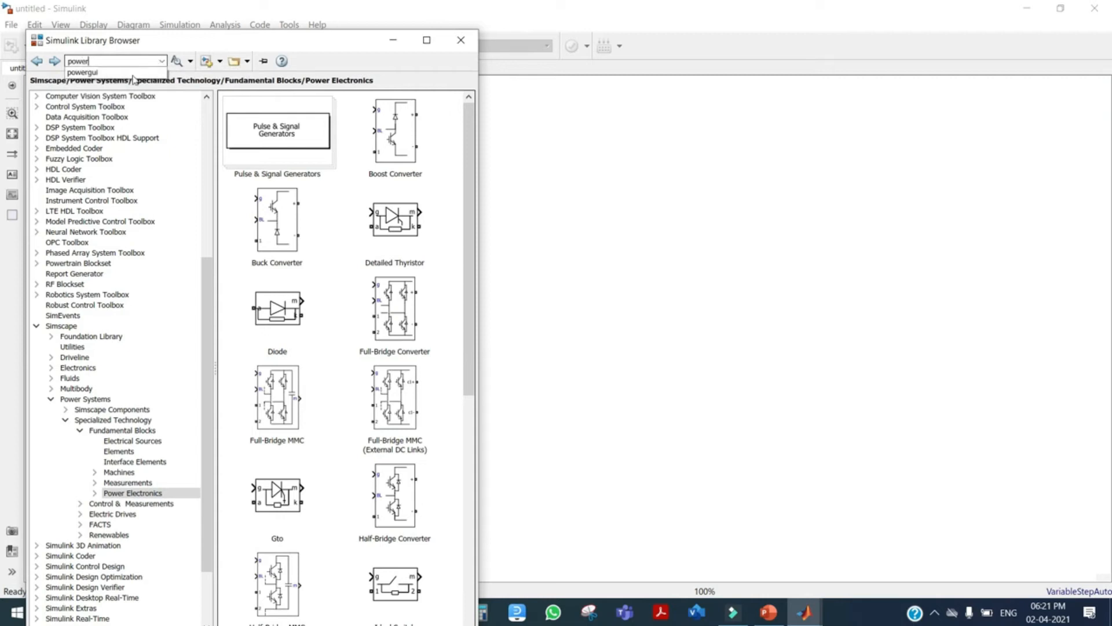
click(94, 73)
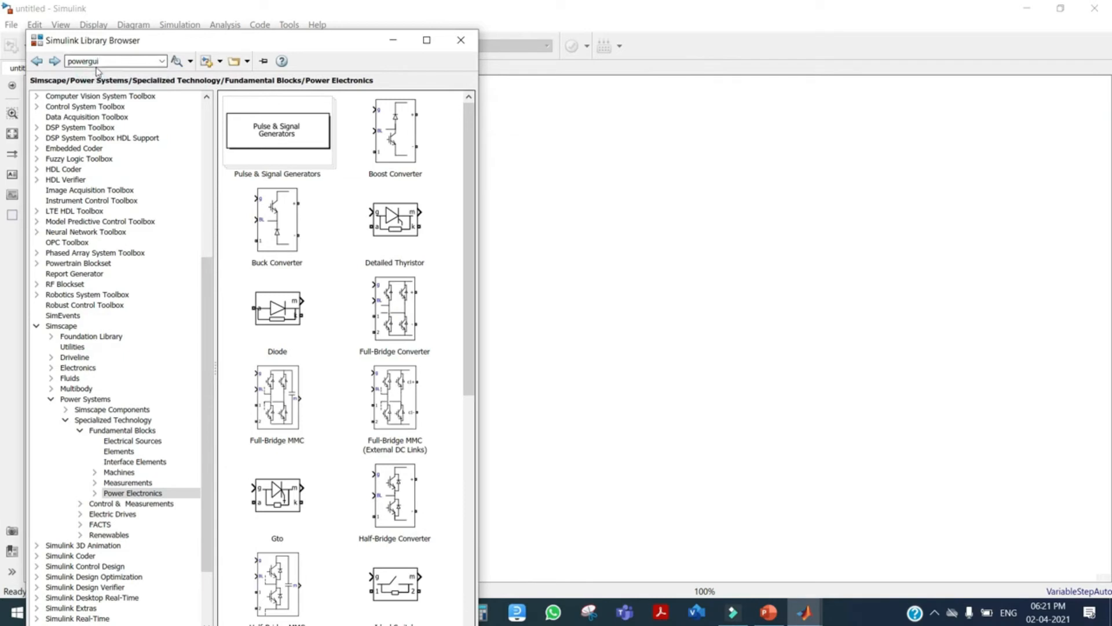
click(177, 61)
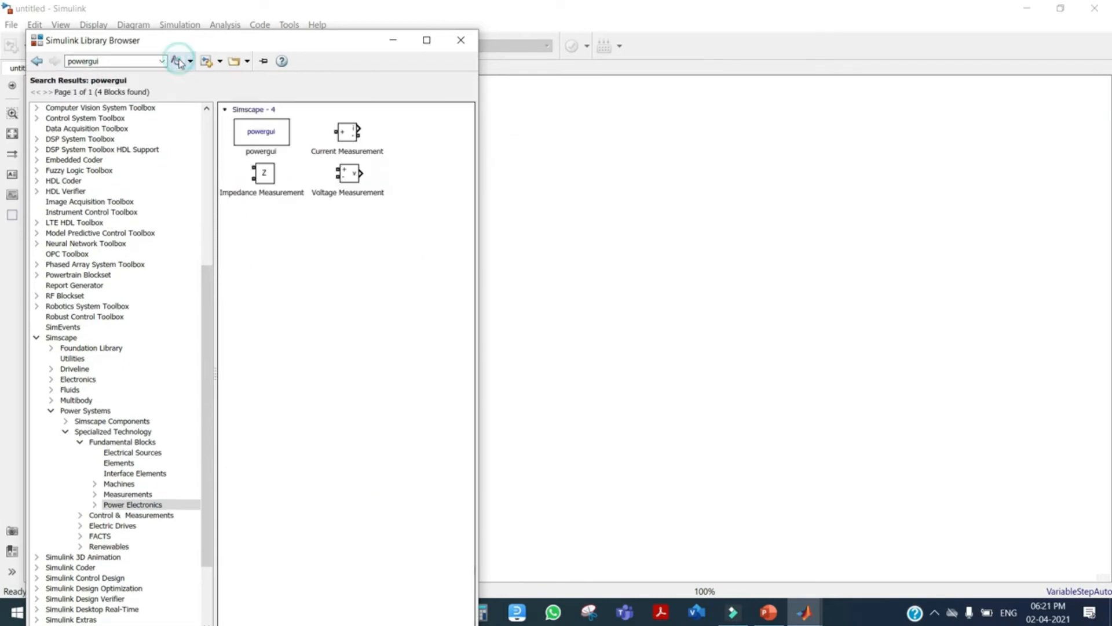
right_click(268, 129)
click(318, 134)
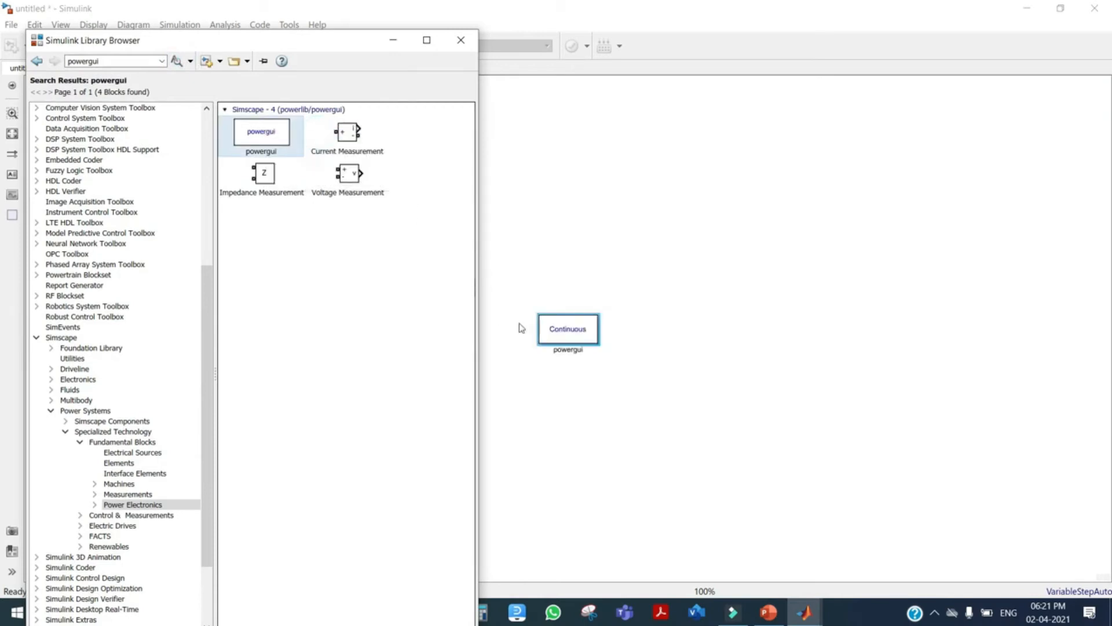
drag(582, 336, 582, 210)
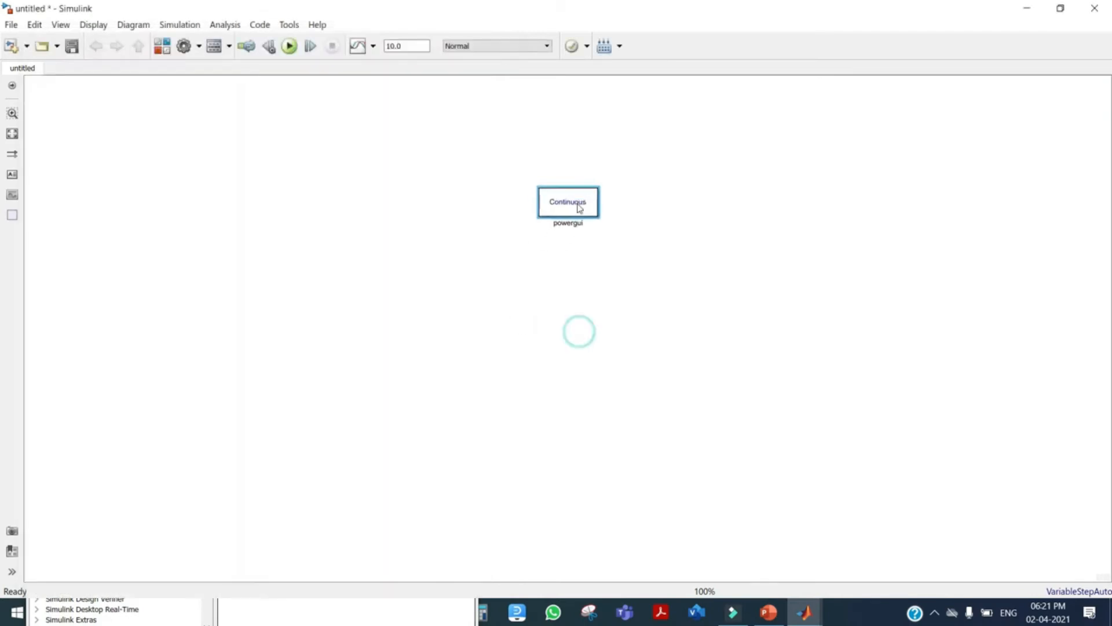
Add a DC Voltage Source block to the model from the Electrical Sources group of Fundamental Blocks.
click(165, 50)
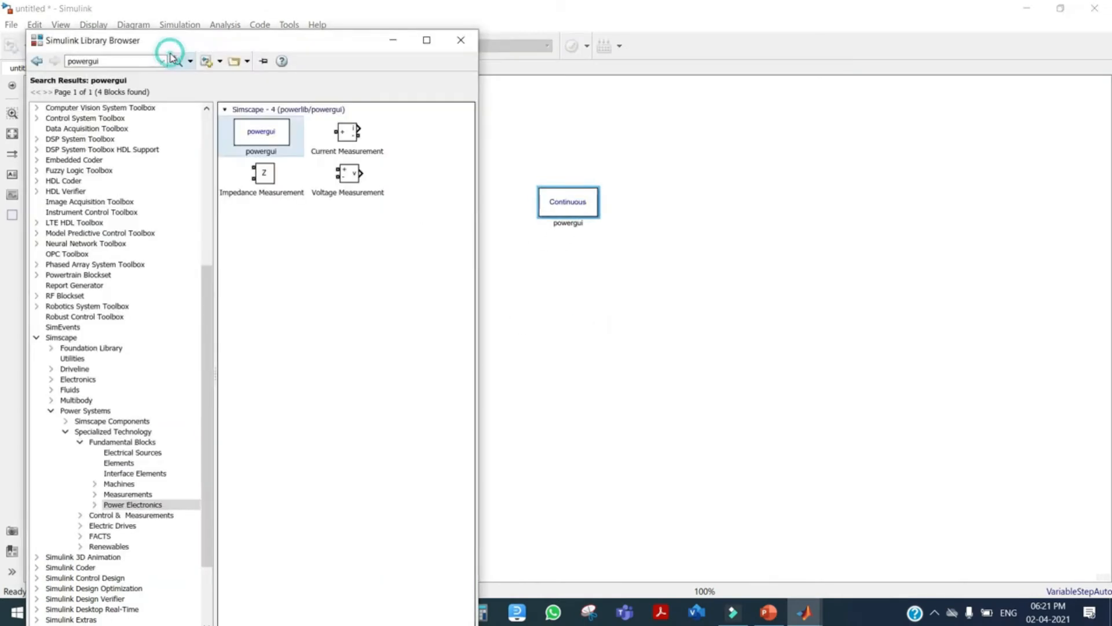
click(120, 442)
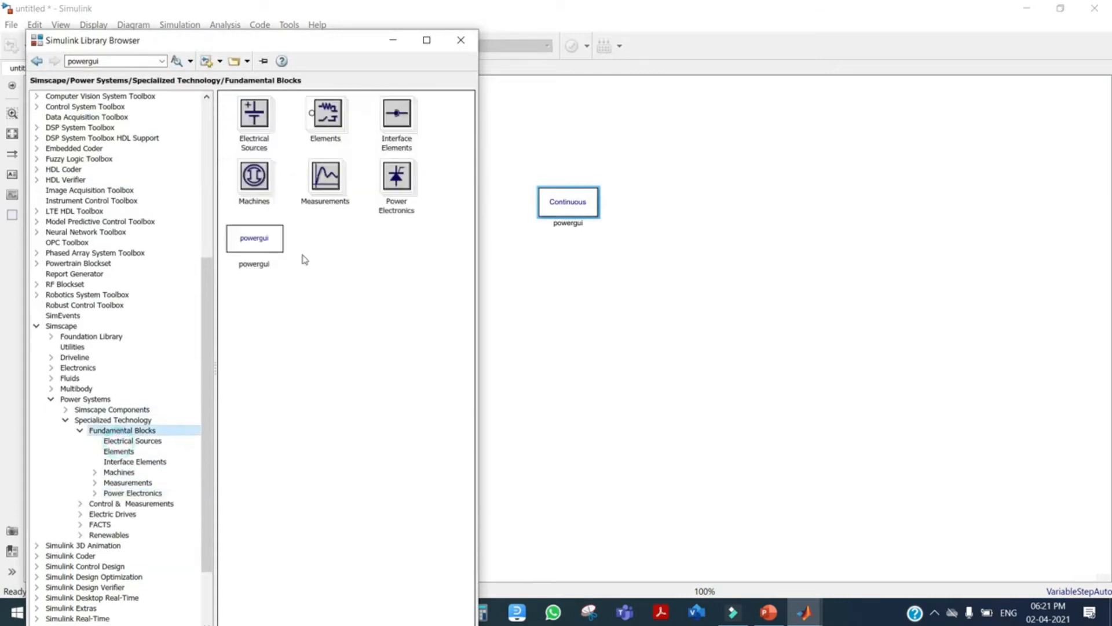
double_click(258, 128)
right_click(278, 215)
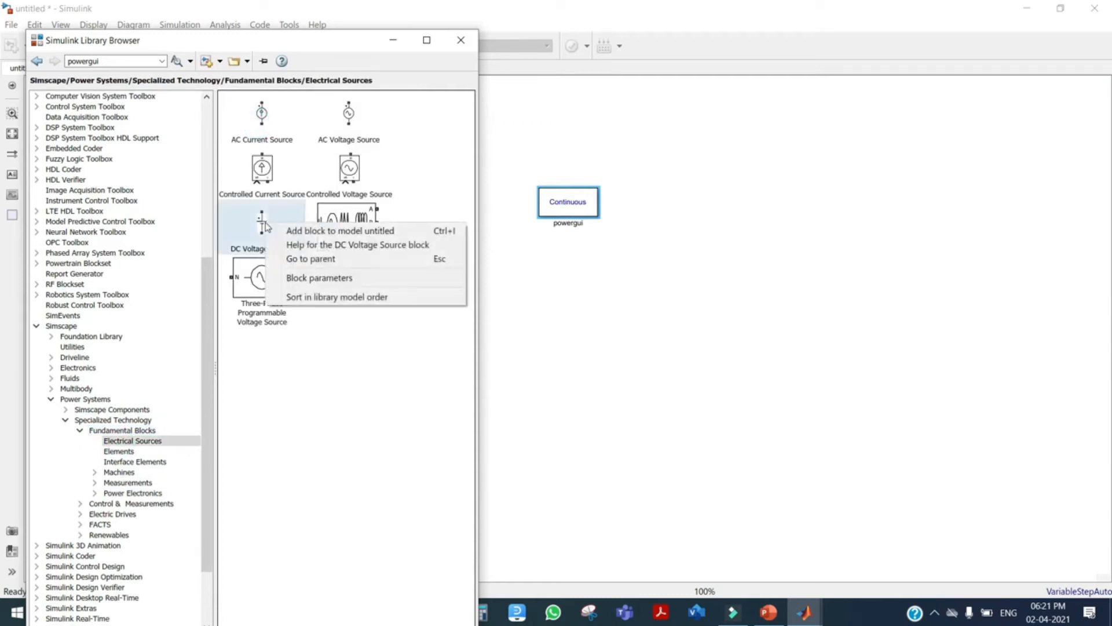
click(313, 230)
Add a Series RLC Branch block to the model from the Elements library.
click(36, 62)
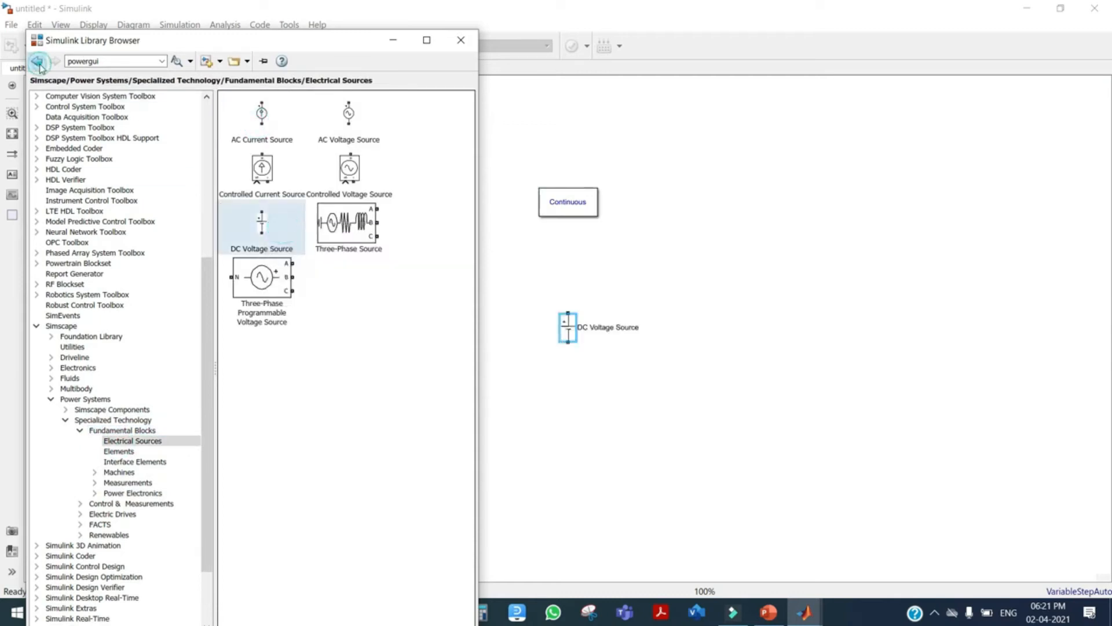
double_click(331, 119)
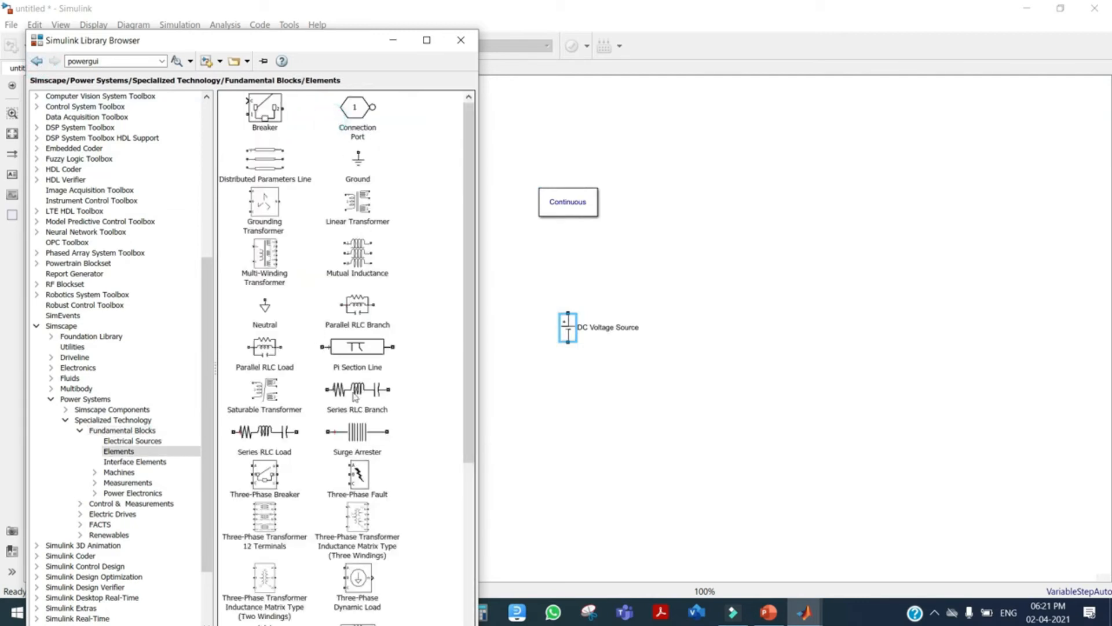
right_click(356, 396)
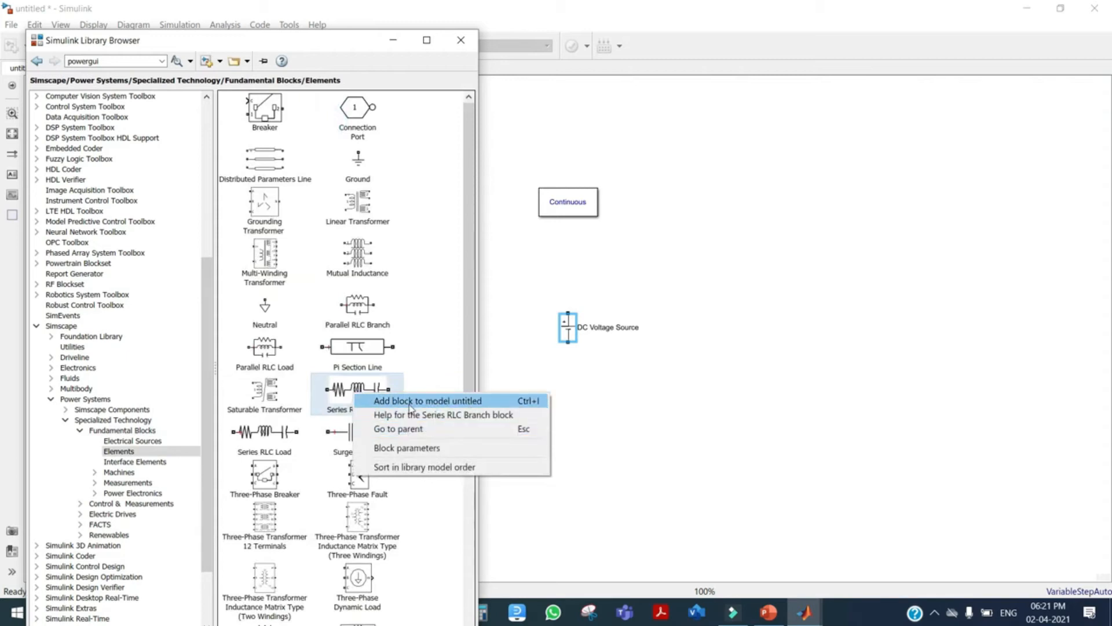
click(410, 401)
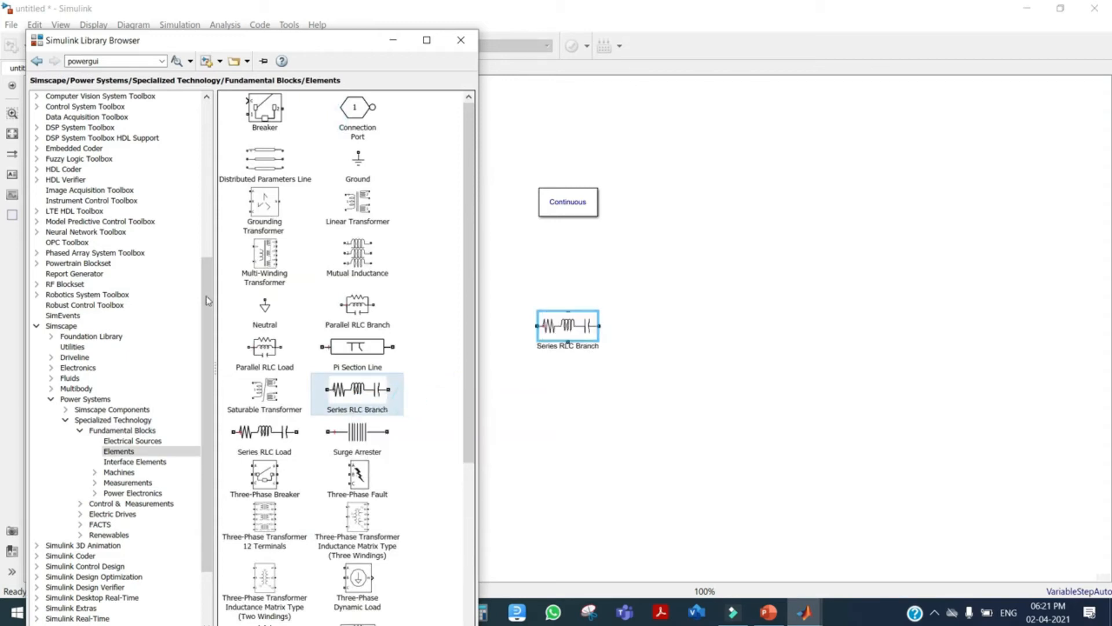
Add a Current Measurement block and a Voltage Measurement block to the model from the Measurements library.
click(36, 61)
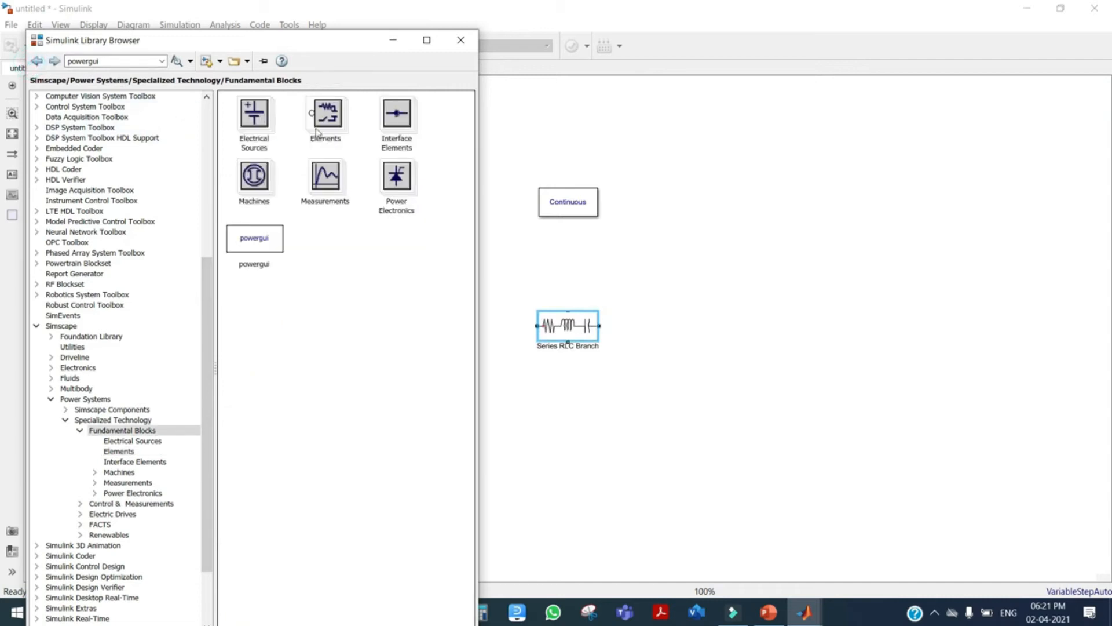
double_click(319, 184)
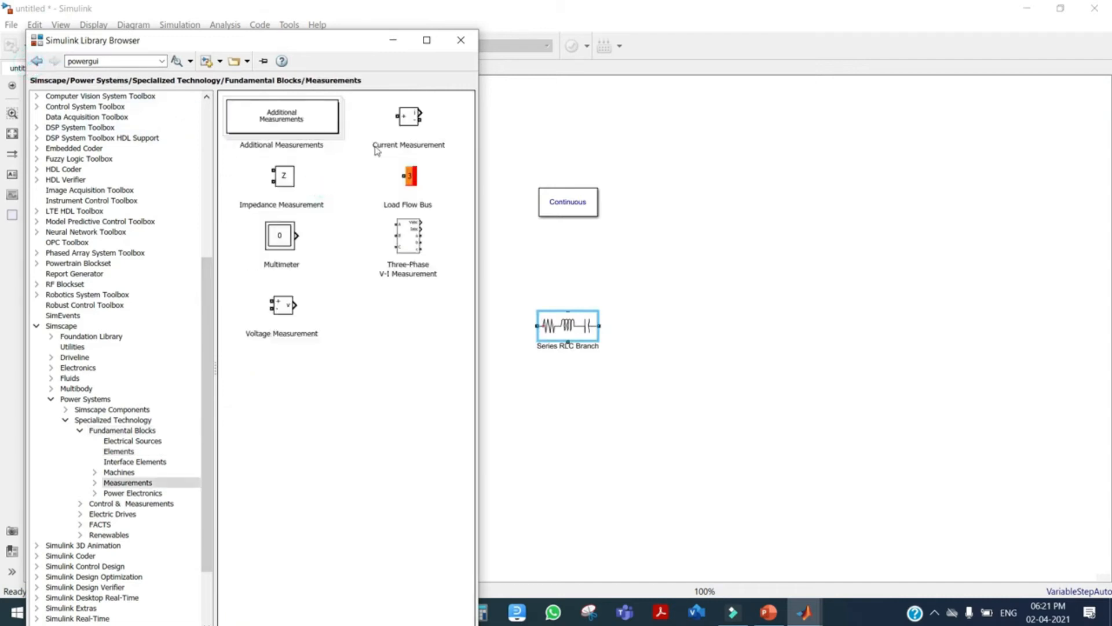
right_click(409, 127)
click(423, 137)
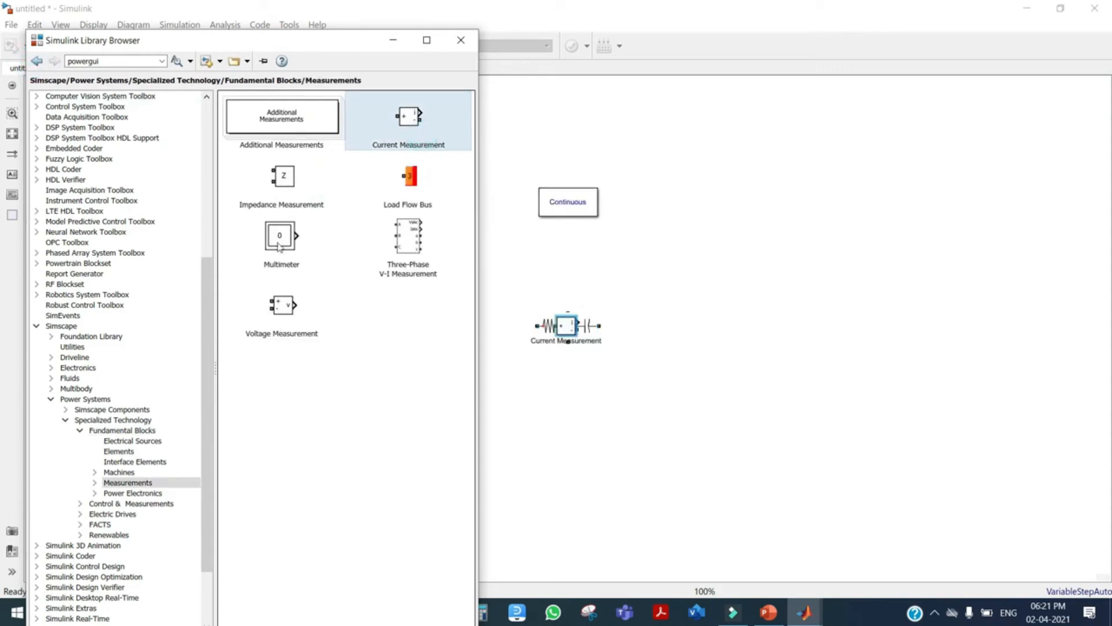
right_click(283, 317)
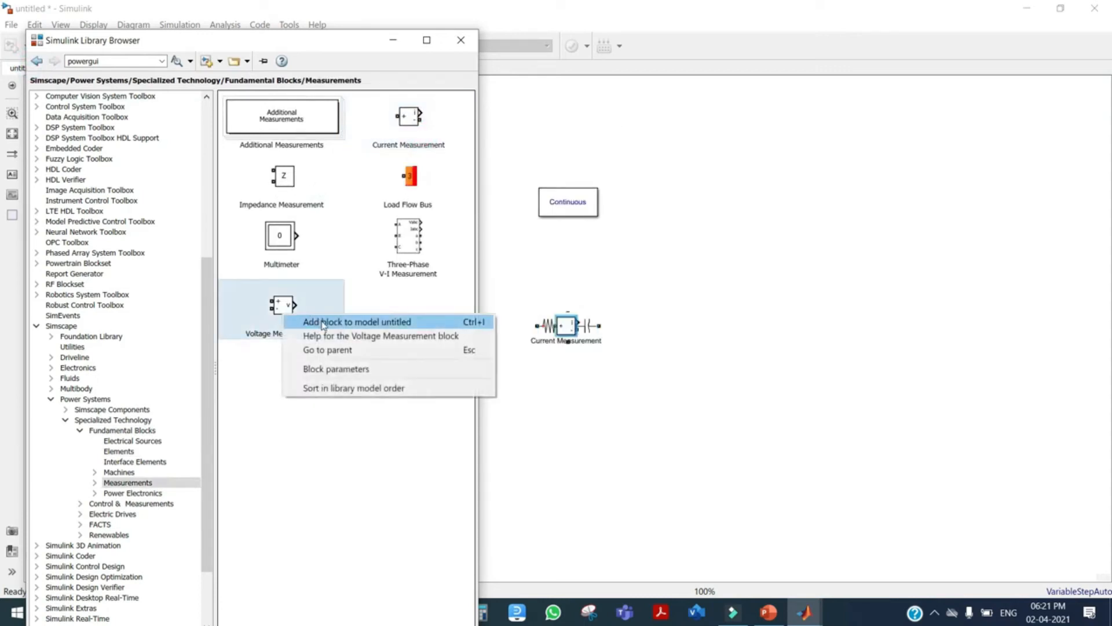
click(323, 323)
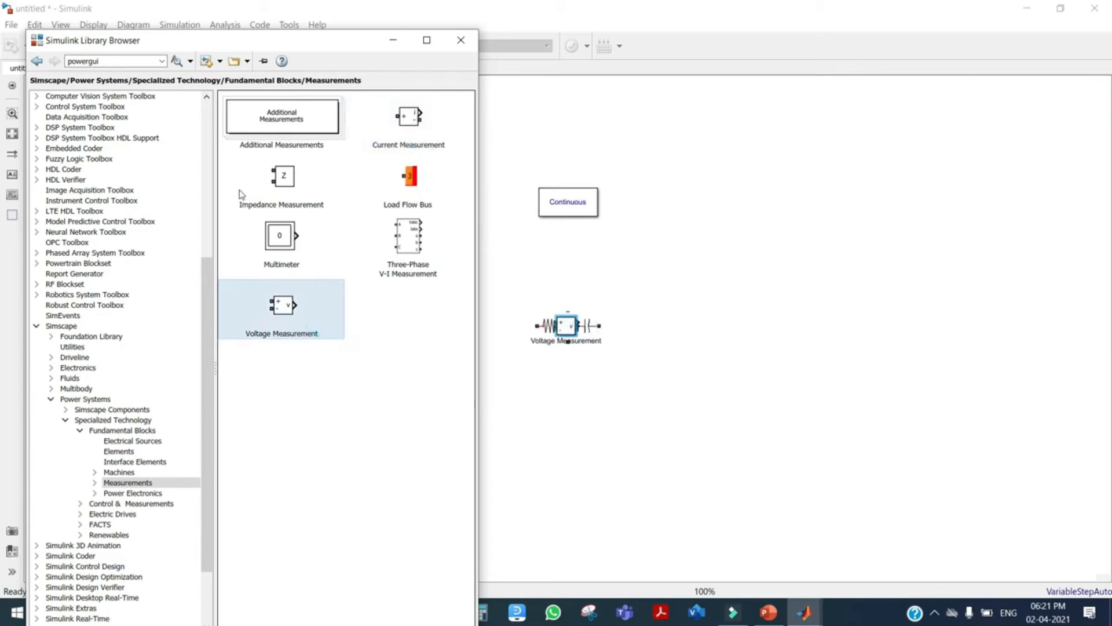
Add a Diode block and an IGBT/Diode block to the model from the Power Electronics library.
click(37, 61)
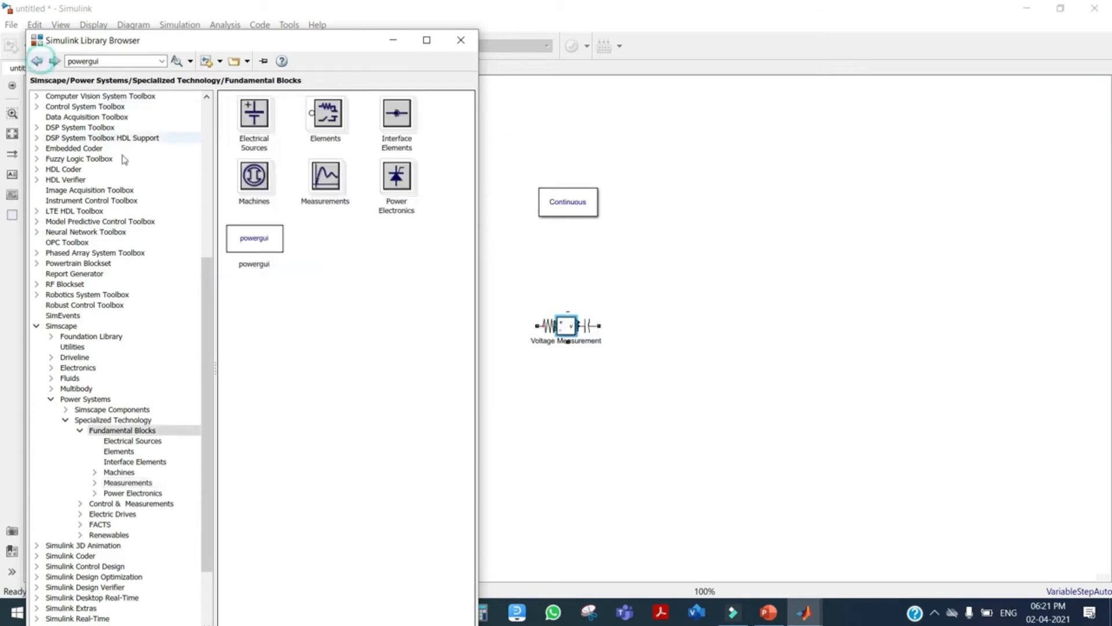
double_click(398, 194)
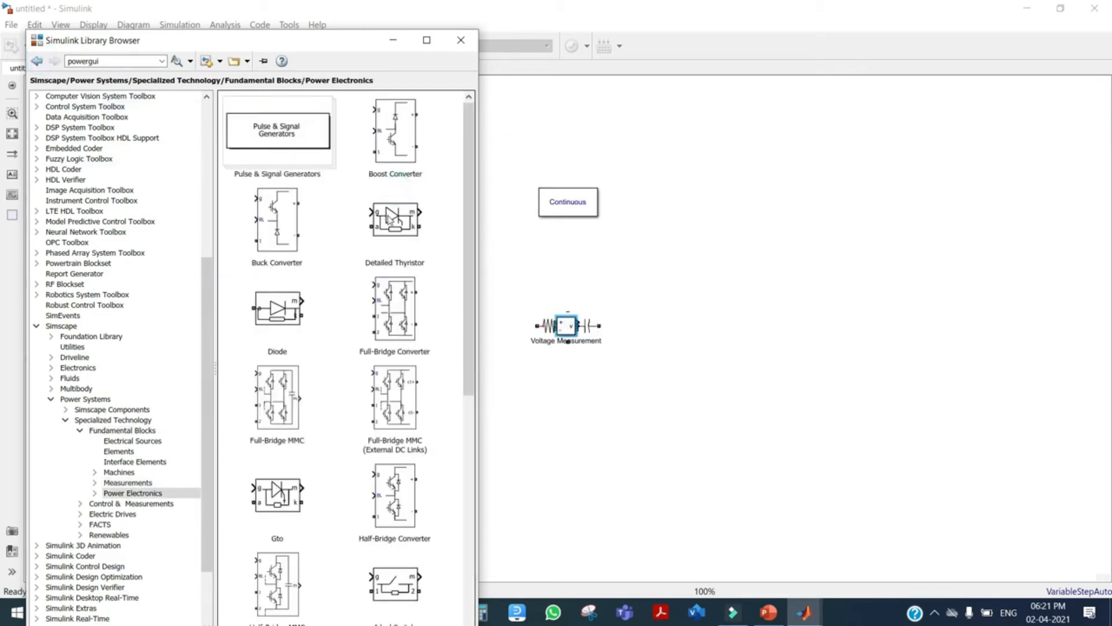
scroll(381, 335, down, 1)
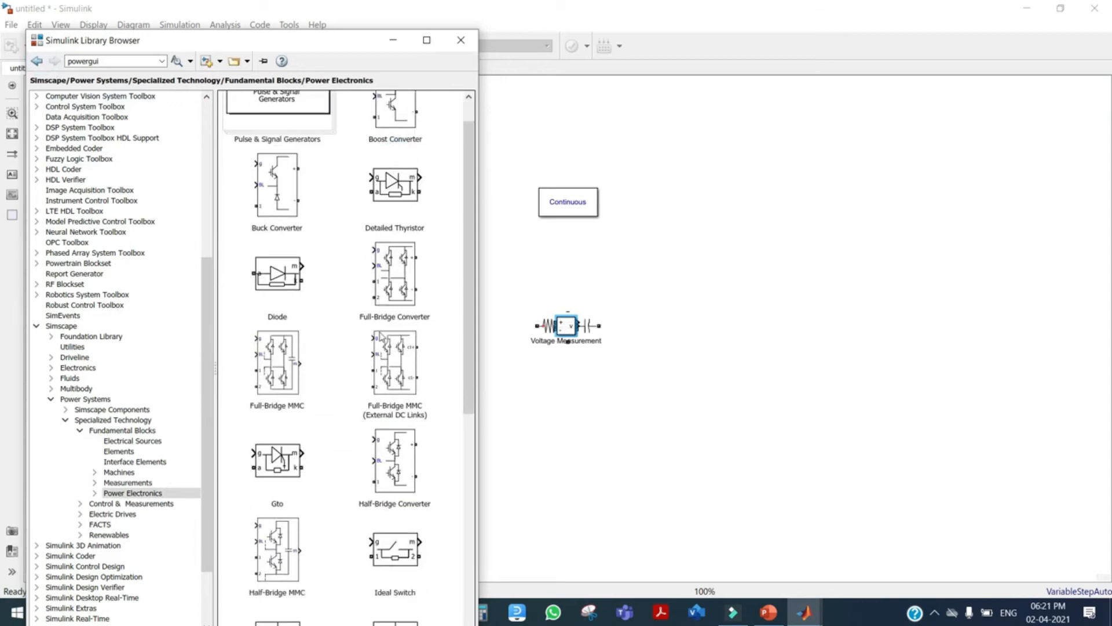
right_click(275, 279)
click(333, 283)
scroll(443, 589, down, 3)
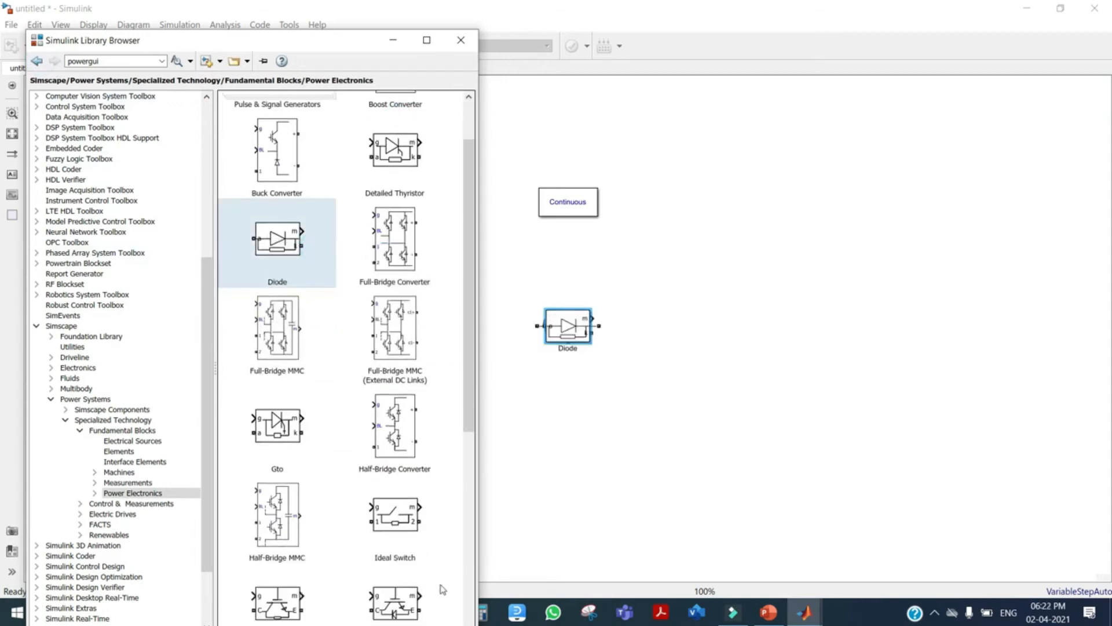
right_click(387, 539)
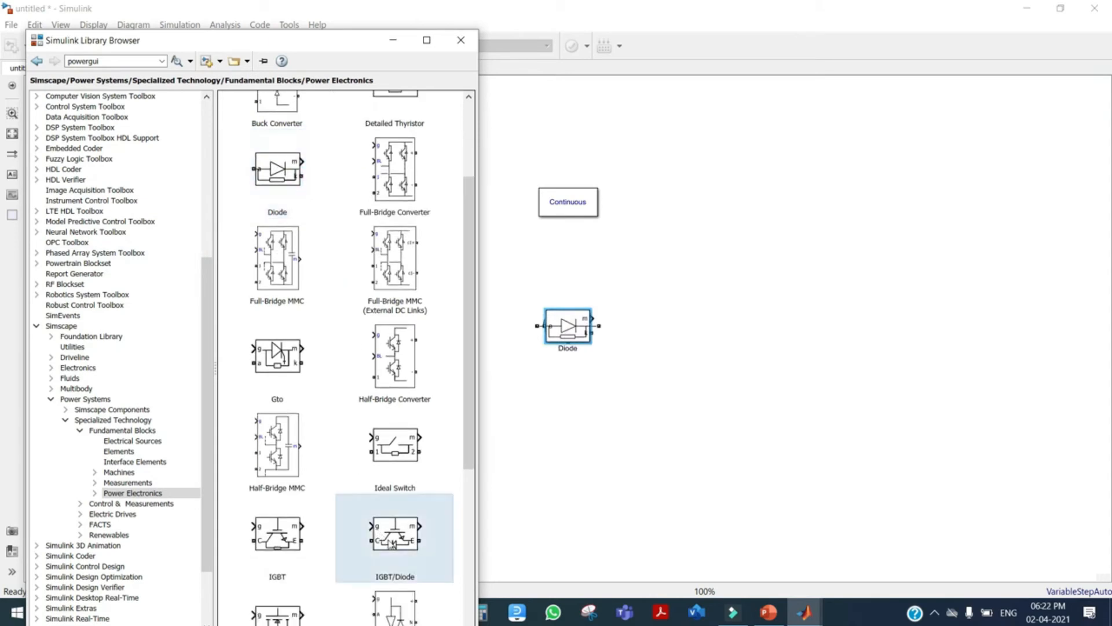
click(415, 549)
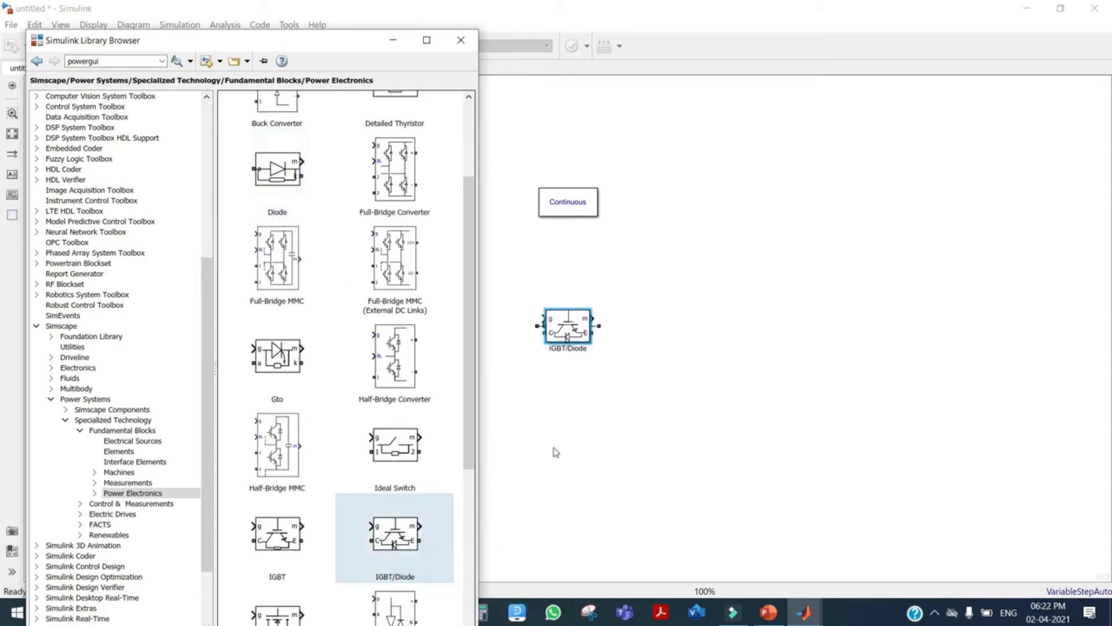
Search the block library for "pulse", add the Simulink Pulse Generator block to the model and close the library.
double_click(131, 62)
key(BackSpace)
text(pulse)
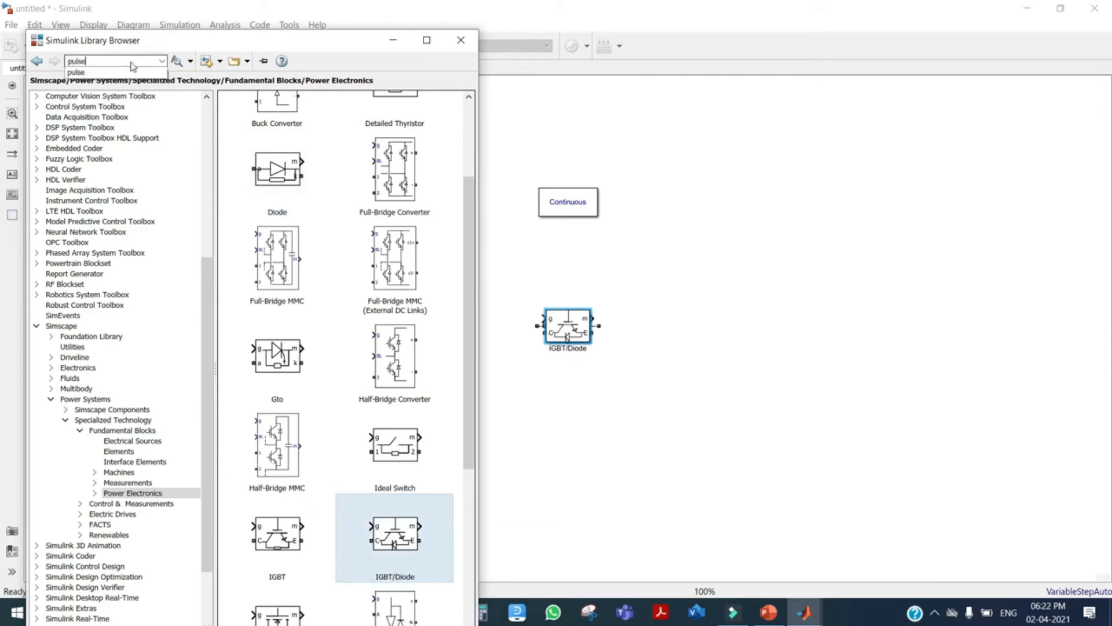
click(176, 61)
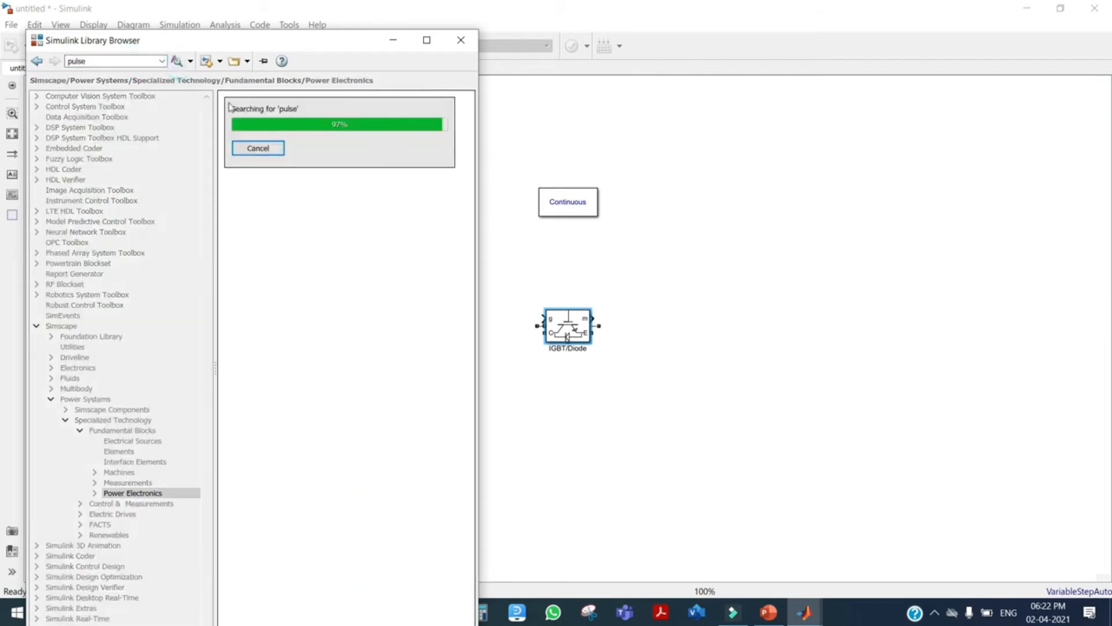
right_click(296, 140)
click(364, 148)
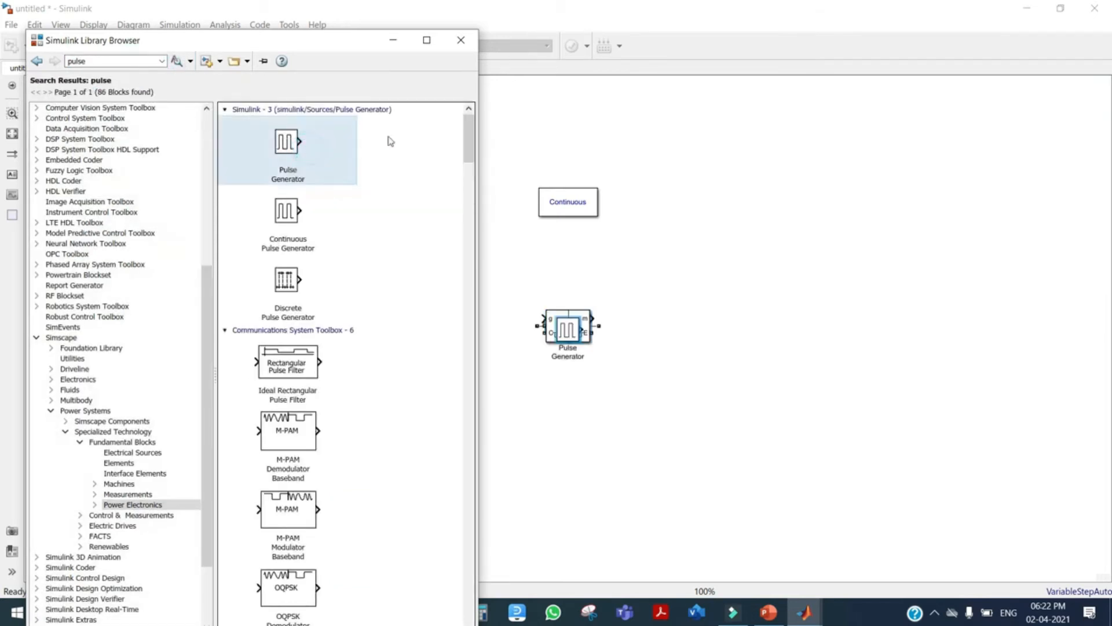
click(473, 50)
Spread the blocks out: powergui upper left, DC source left, Pulse Generator and IGBT/Diode lower, Diode above centre, RLC branch and measurement blocks right of centre.
click(663, 367)
drag(582, 205, 158, 162)
drag(567, 330, 415, 420)
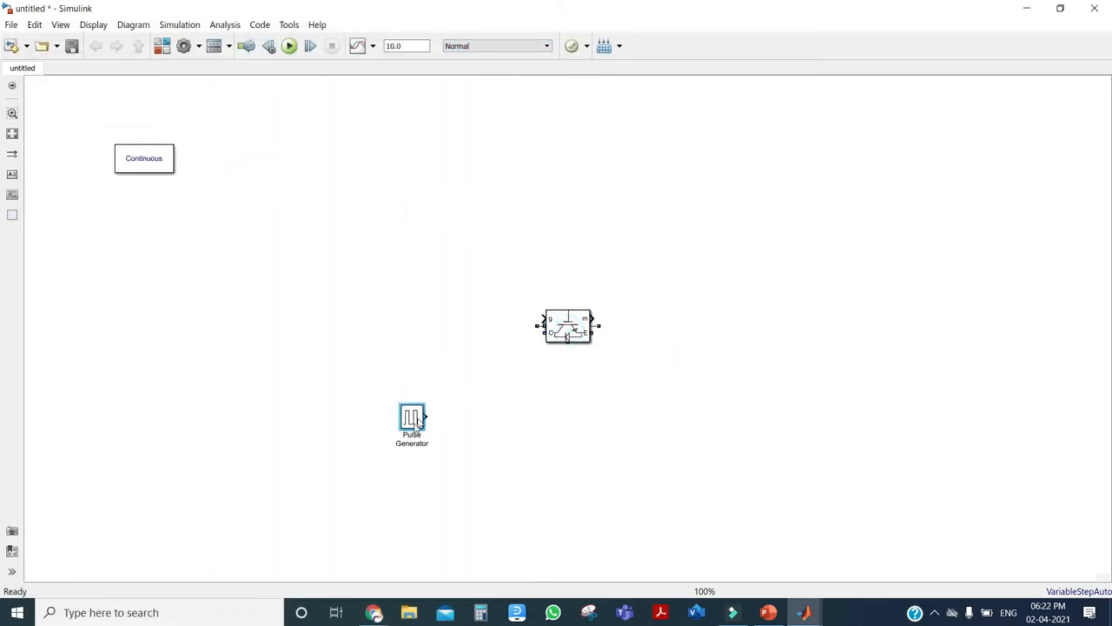
drag(573, 333, 598, 475)
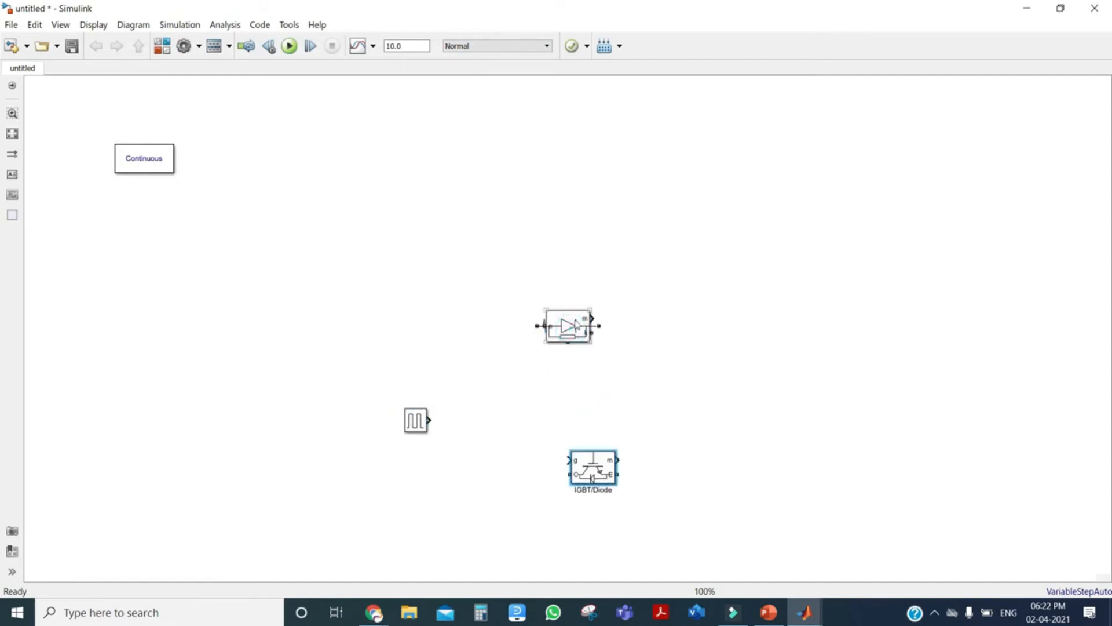
drag(572, 333, 616, 254)
drag(572, 333, 732, 379)
drag(584, 335, 721, 335)
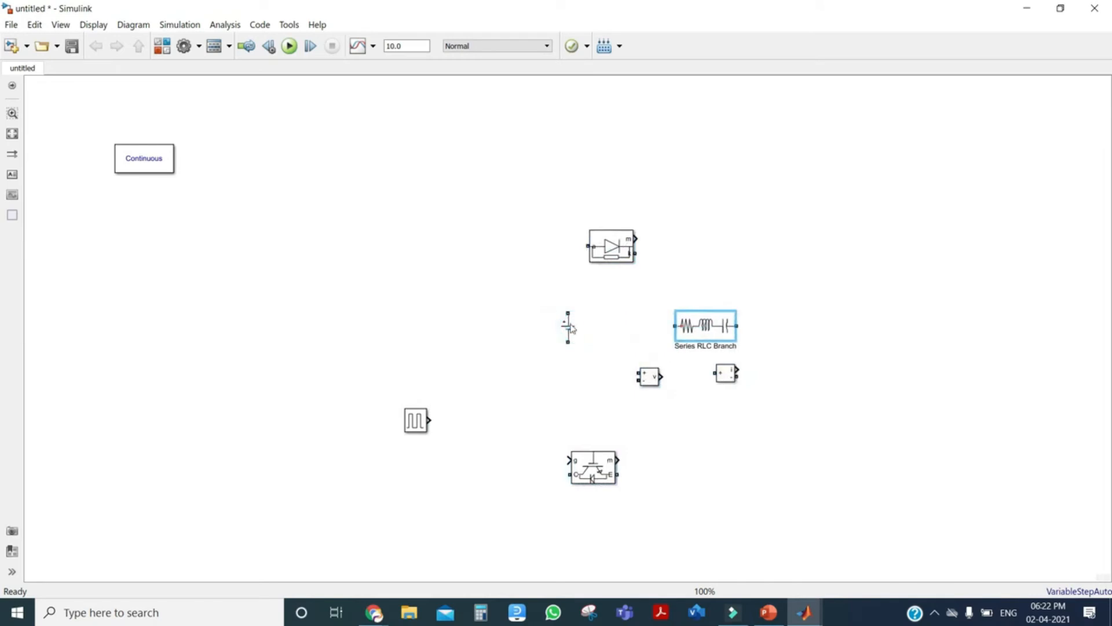
drag(587, 330, 252, 327)
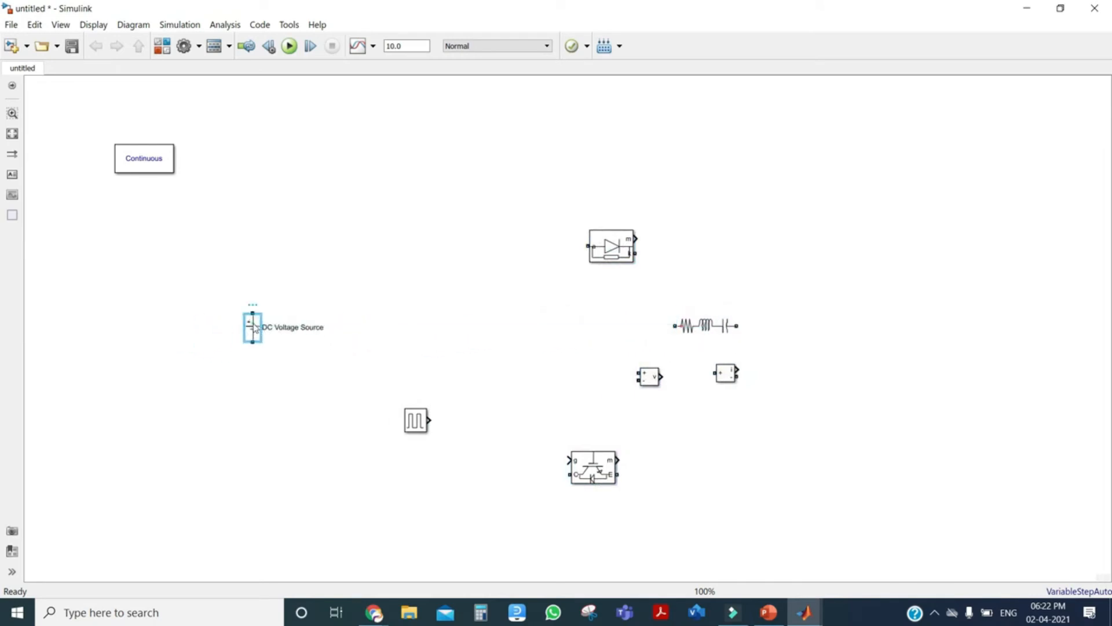
Set the DC Voltage Source's amplitude to 12 V and apply the change.
double_click(252, 327)
double_click(328, 344)
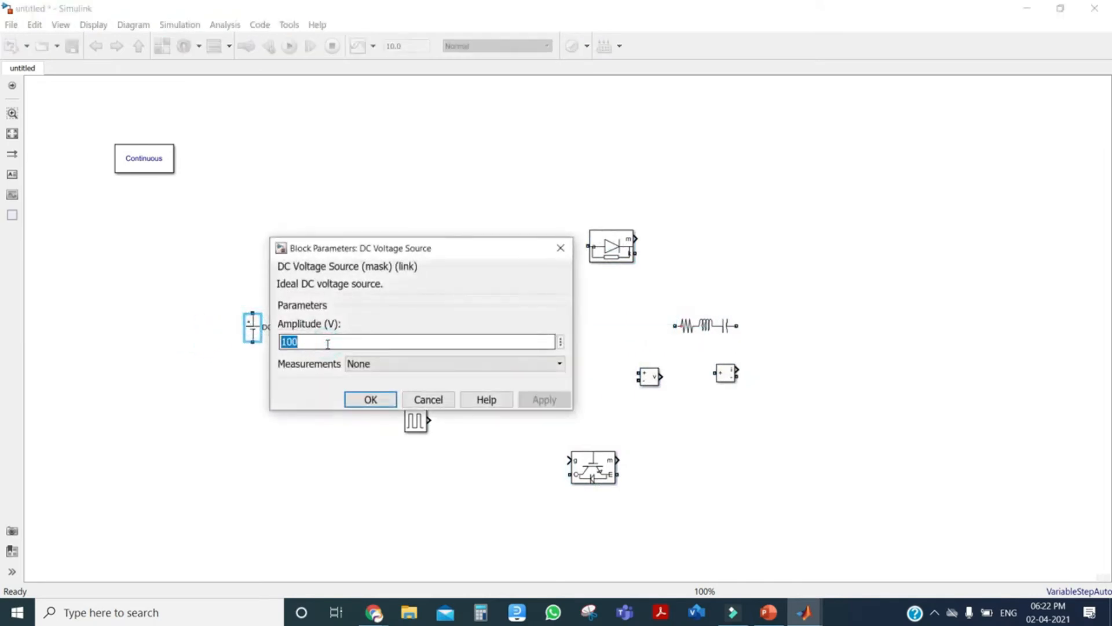
text(12)
click(539, 400)
click(369, 399)
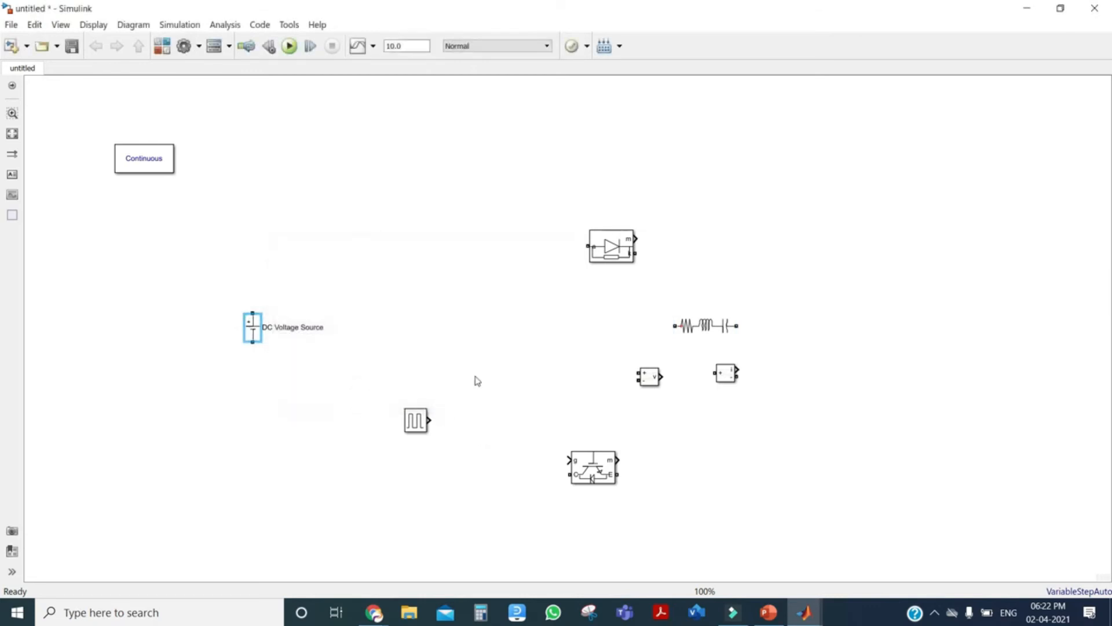
Move the IGBT/Diode block to the upper right of the DC source and hide its measurement port.
click(364, 487)
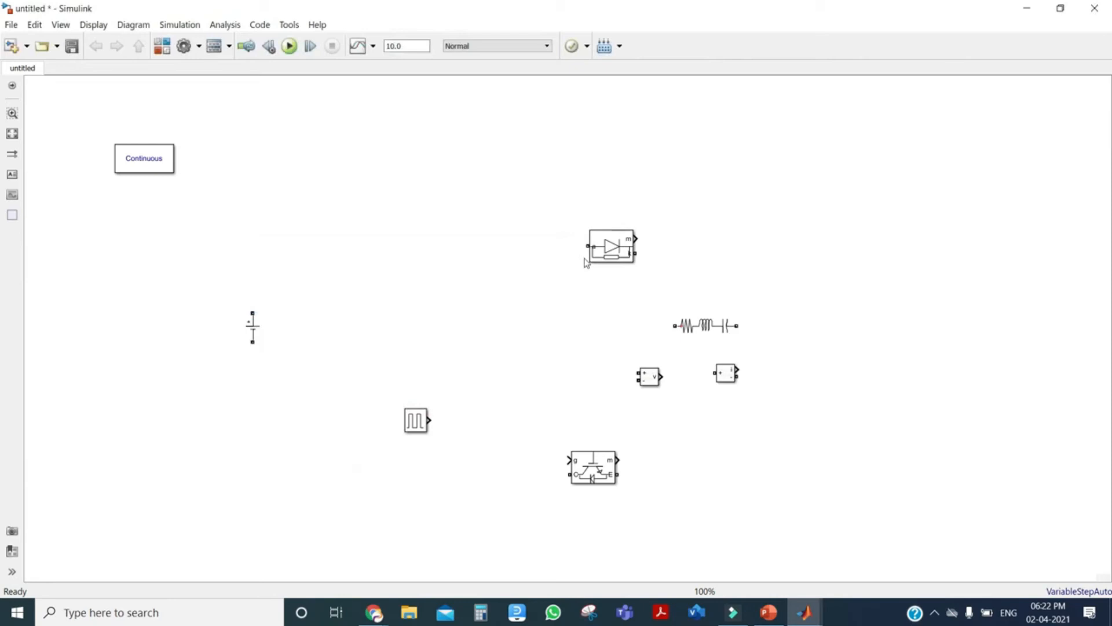
drag(594, 469, 365, 241)
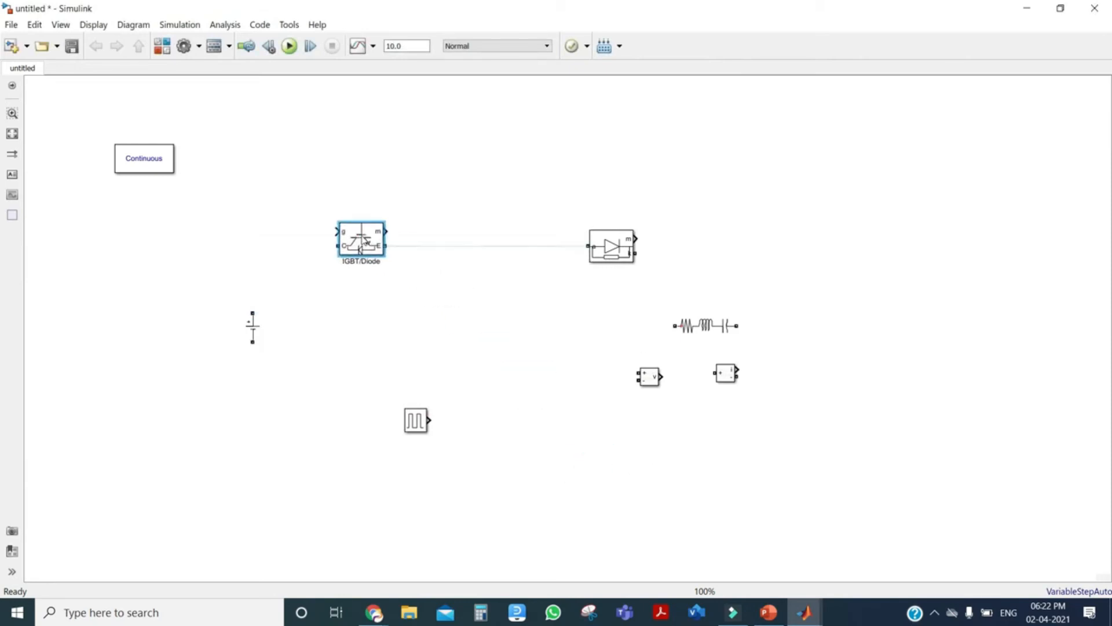
double_click(363, 240)
click(475, 309)
click(467, 308)
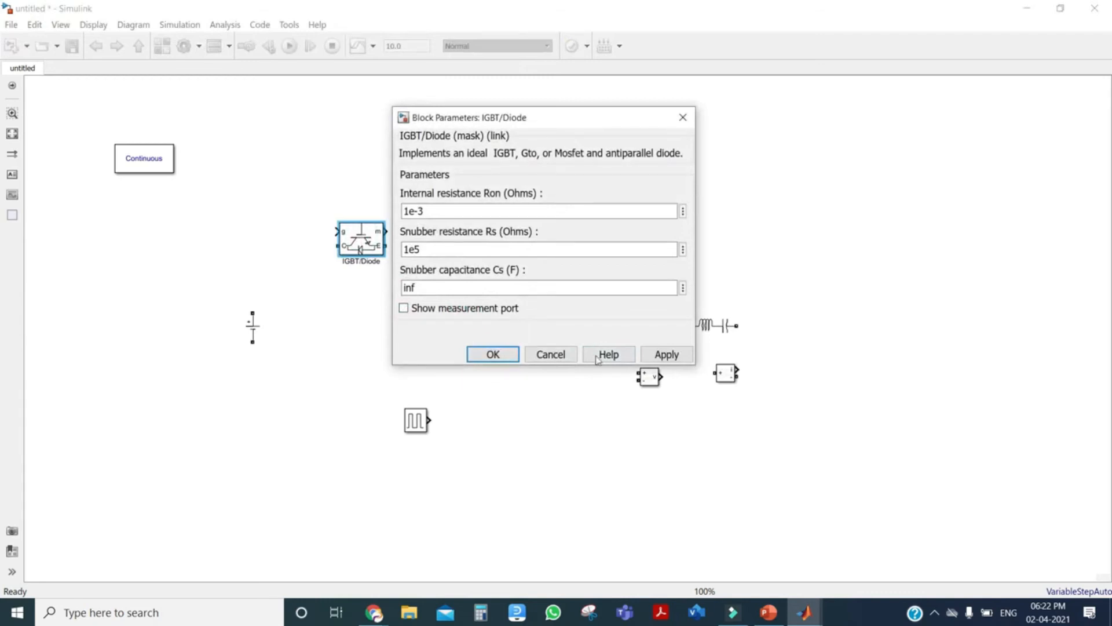
click(660, 356)
click(492, 355)
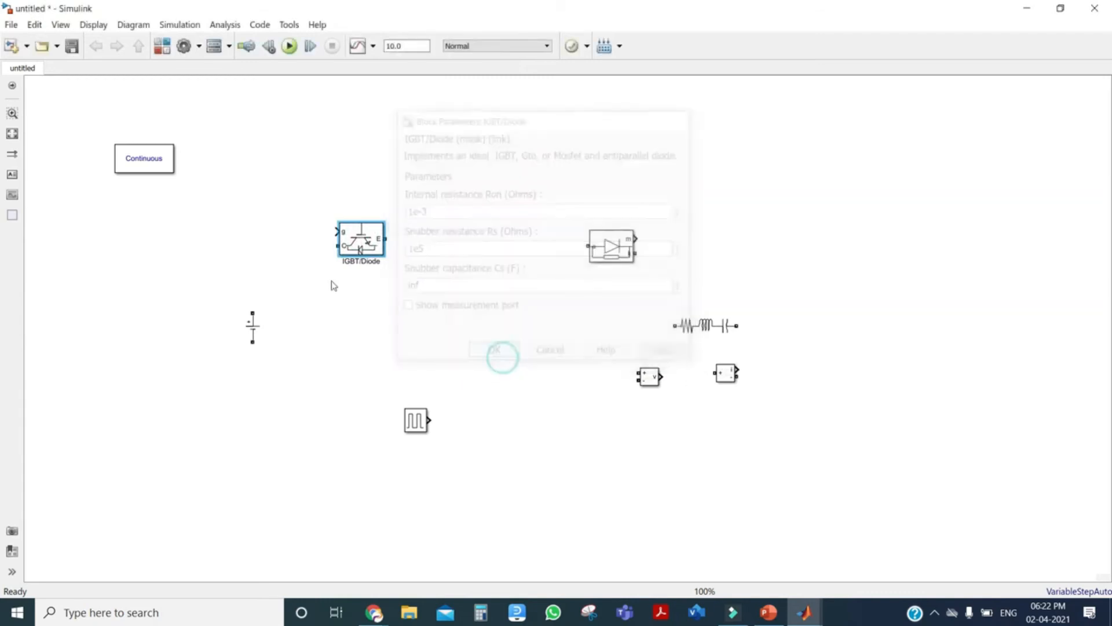
Place the Pulse Generator beside the IGBT/Diode, wiring it to the g port and the DC source's positive terminal to the C port.
mouse_move(420, 427)
mouse_down()
mouse_move(255, 205)
mouse_move(336, 231)
mouse_move(249, 298)
mouse_move(252, 311)
mouse_up()
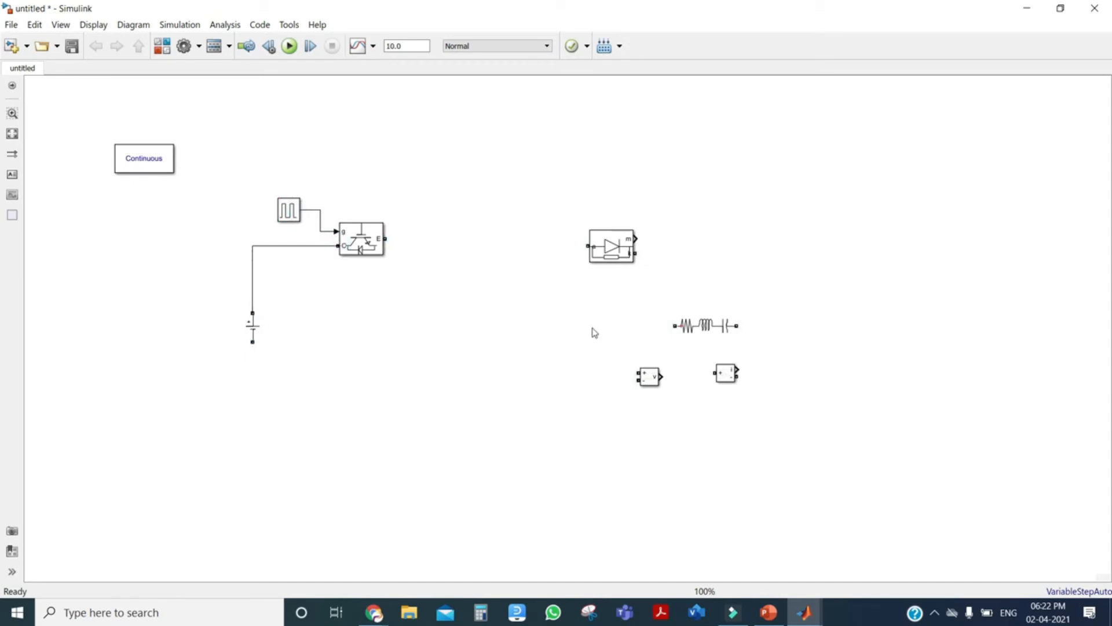
Move the Series RLC Branch to the circuit's centre and set it to branch type L with an inductance of 0.922e-3 H.
drag(705, 325, 495, 353)
double_click(495, 354)
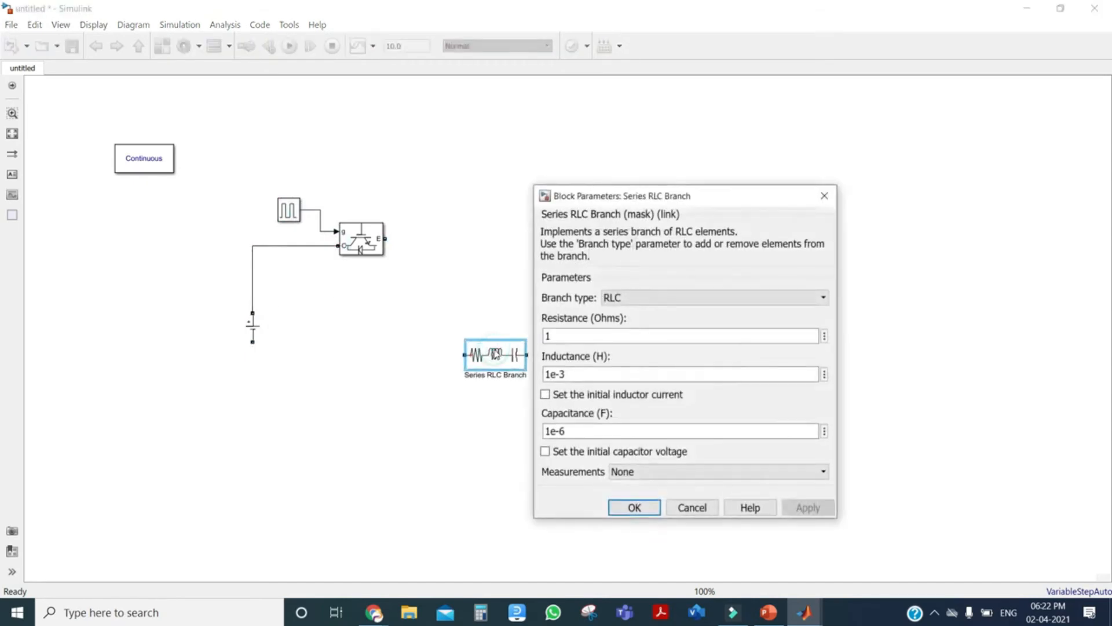
click(658, 298)
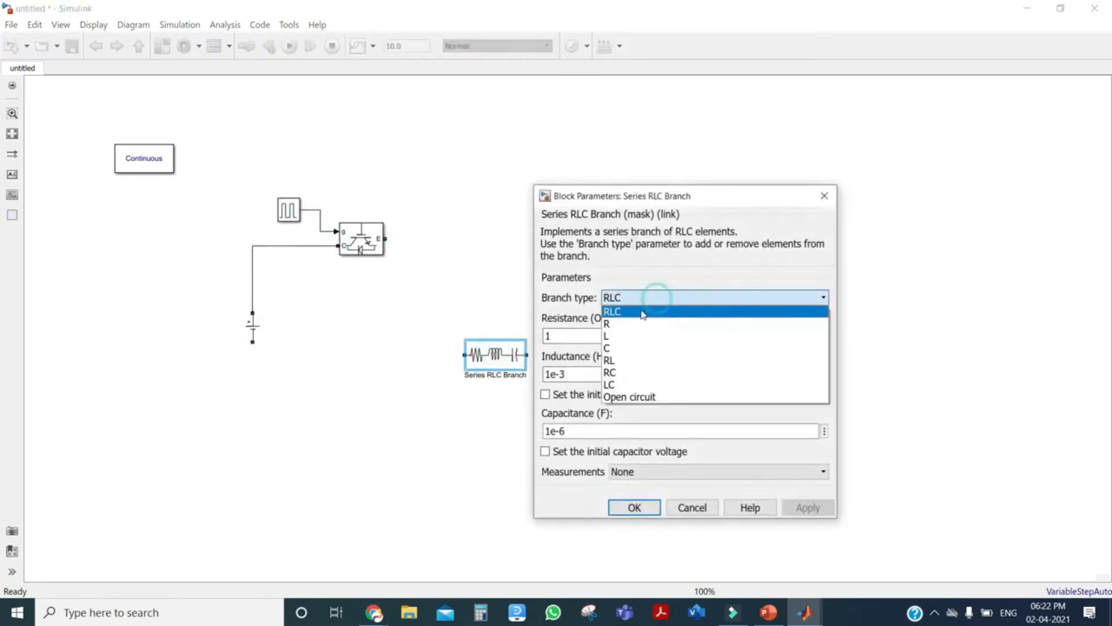
click(621, 338)
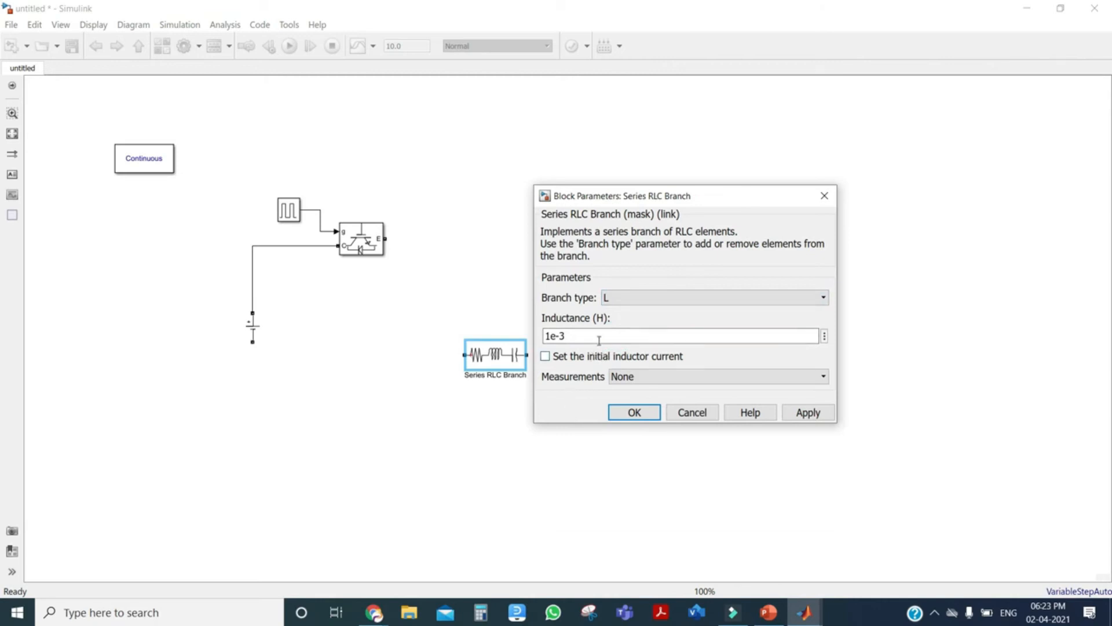
double_click(553, 336)
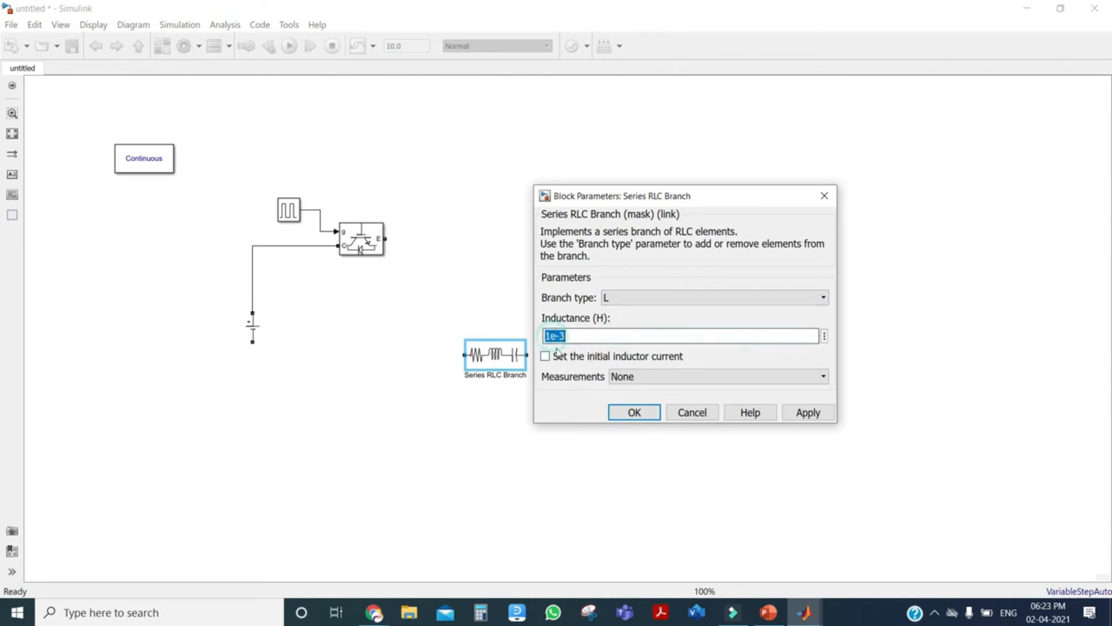
click(555, 338)
key(BackSpace)
text(0.922)
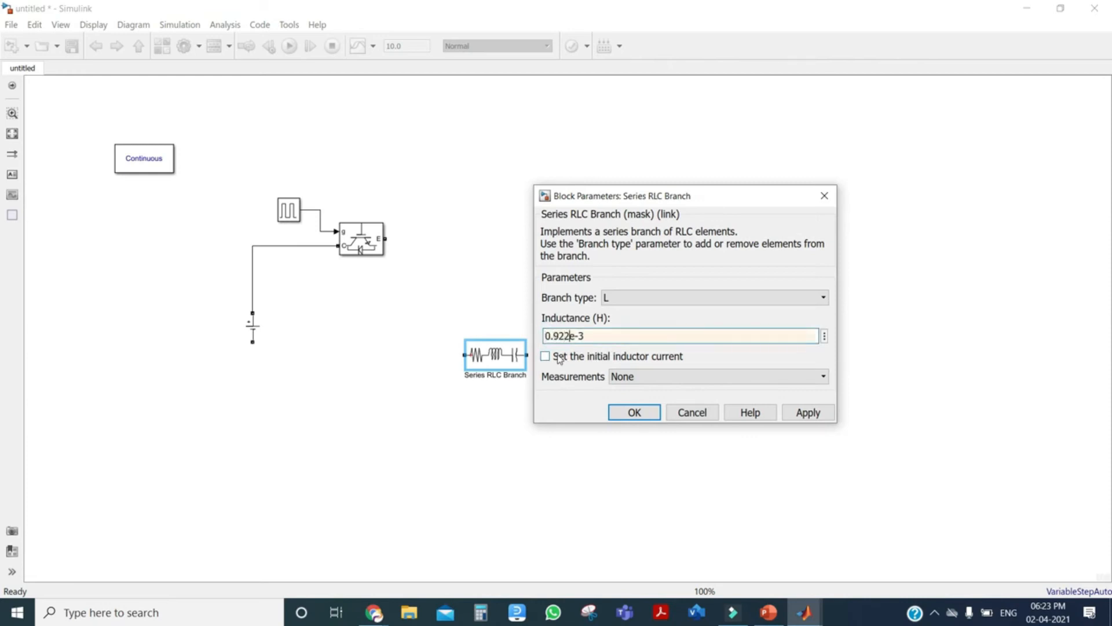
click(808, 412)
click(627, 410)
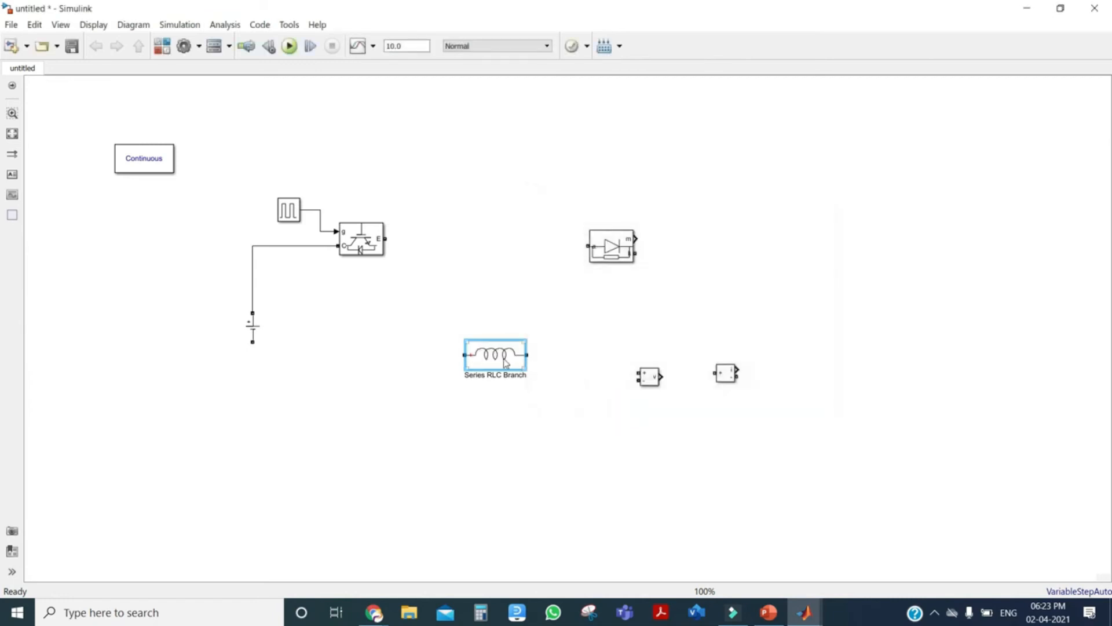
Duplicate the inductor branch below it and set the copy to branch type C with a capacitance of 346.67e-6 F.
drag(508, 364, 561, 468)
double_click(559, 463)
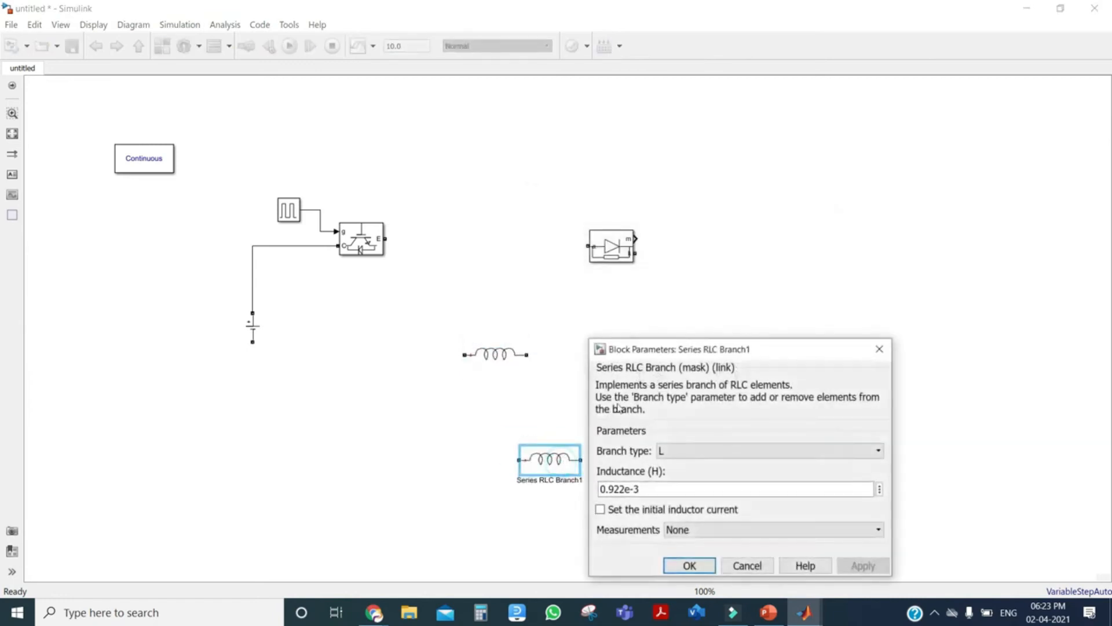
click(686, 451)
click(673, 502)
click(612, 490)
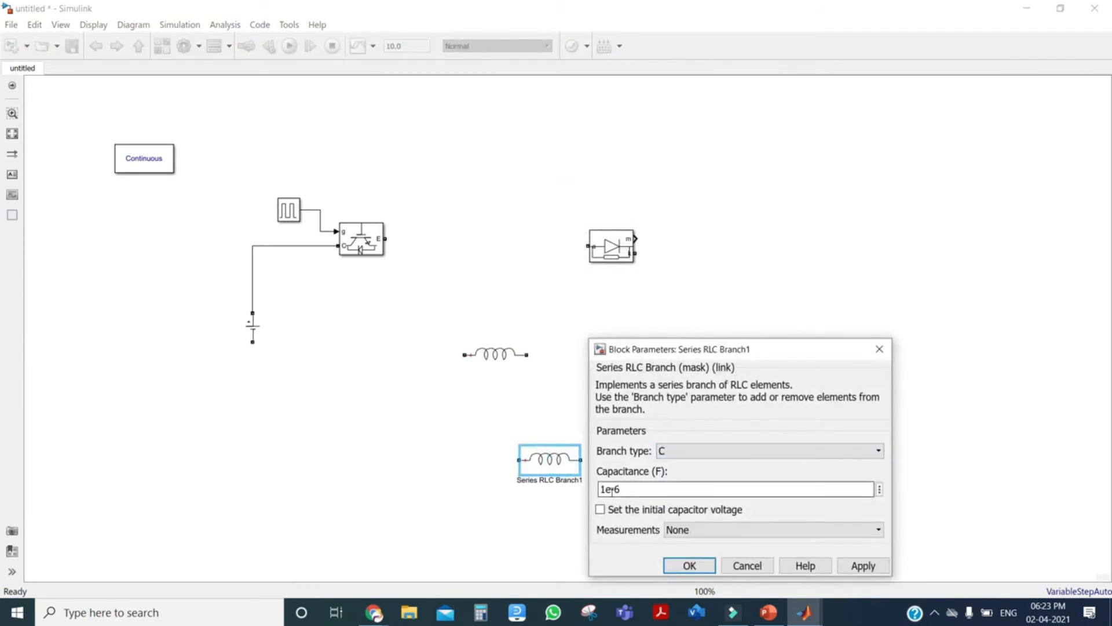
double_click(613, 491)
click(607, 491)
key(BackSpace)
text(346)
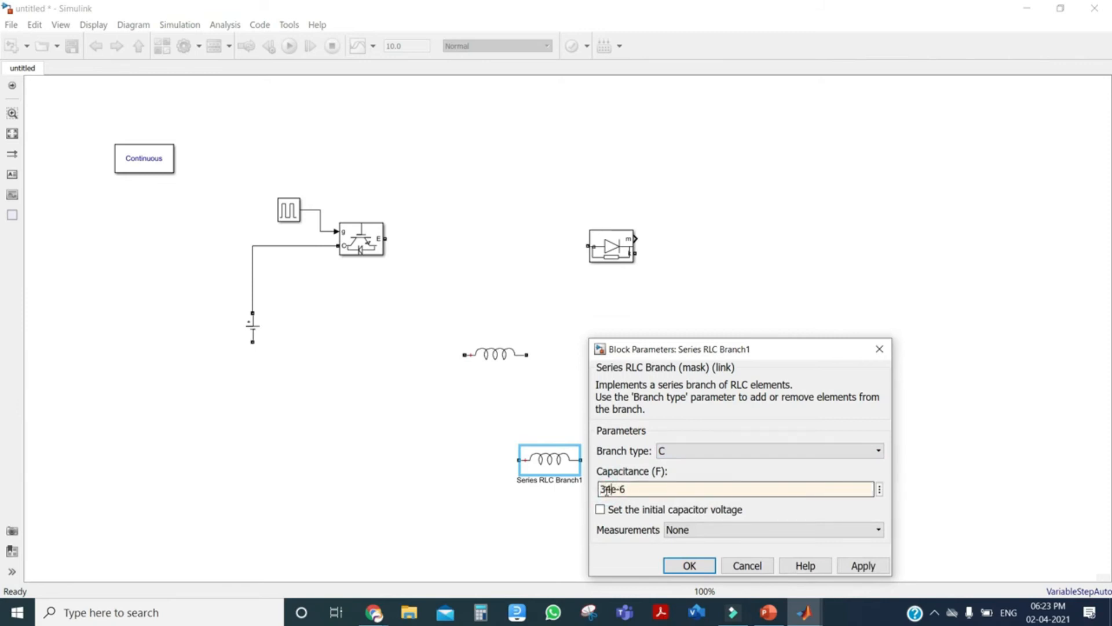
text(.67)
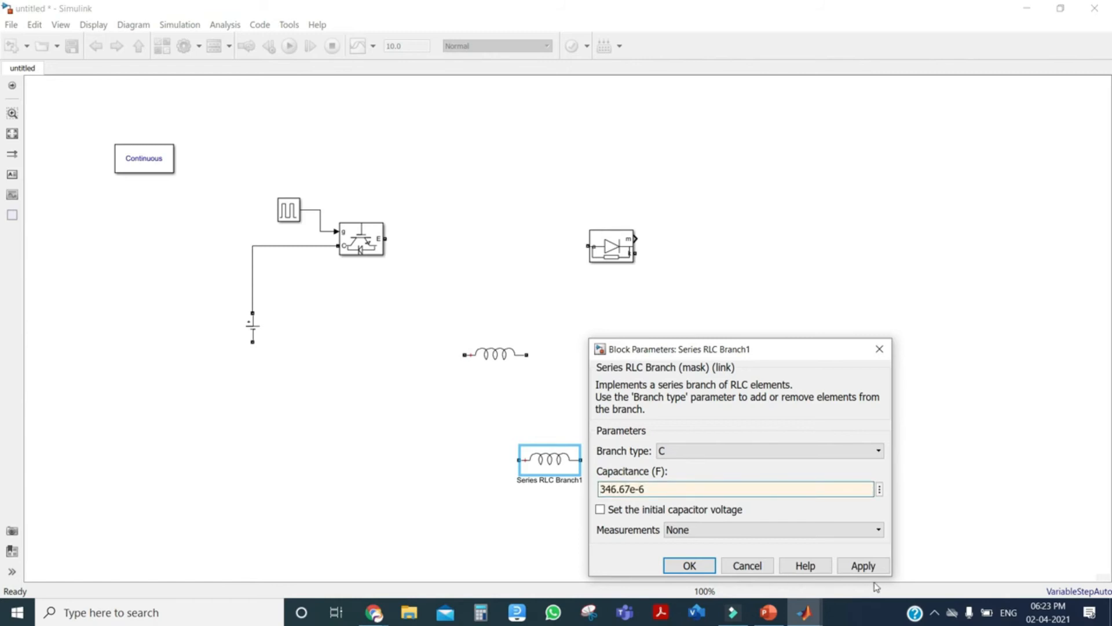
click(863, 566)
click(690, 565)
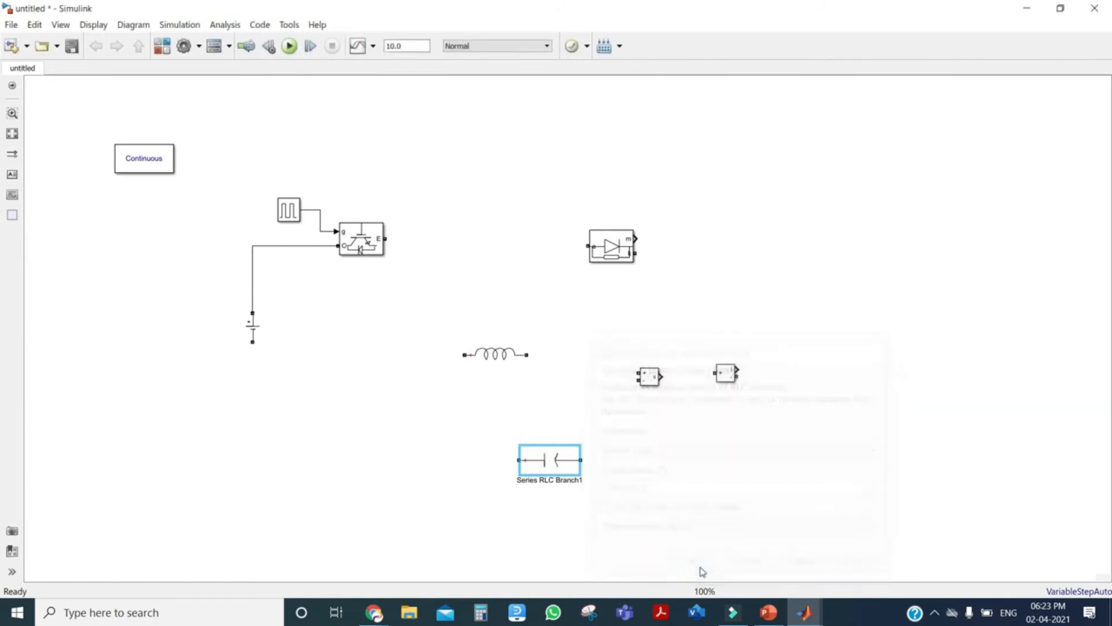
Move the inductor branch to the lower right of the IGBT/Diode and rotate it to vertical.
click(505, 353)
drag(505, 354, 474, 309)
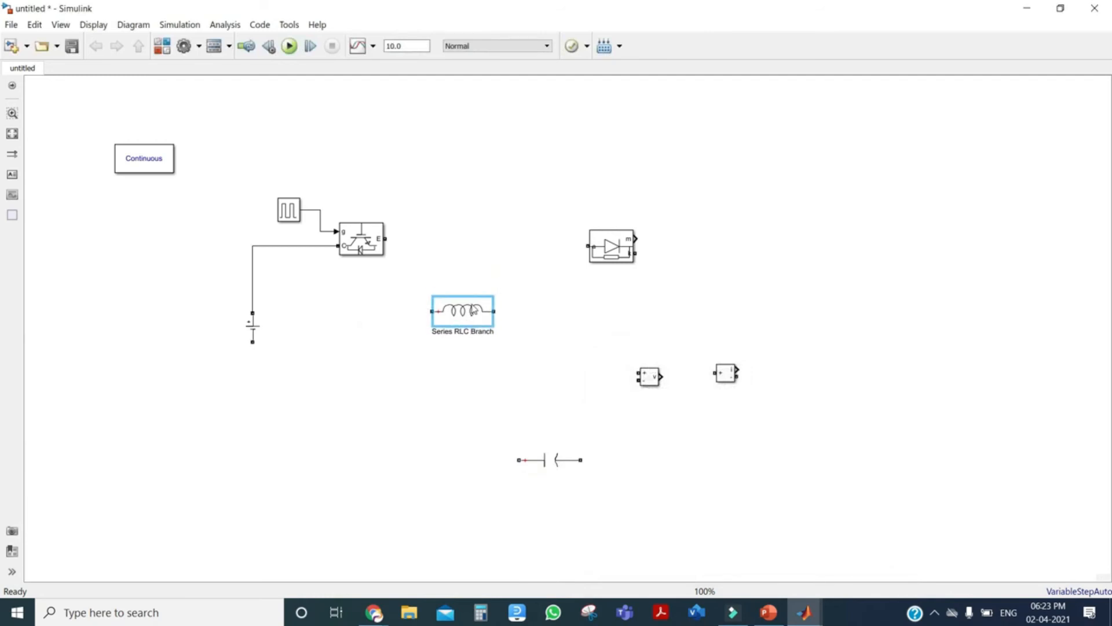
key(ctrl+r)
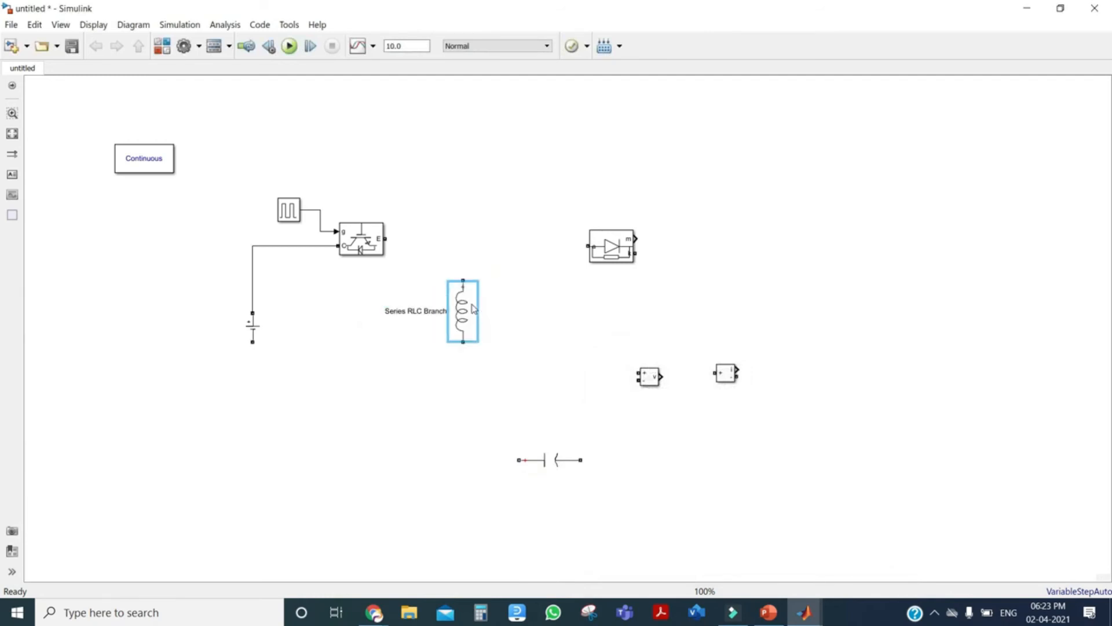
drag(472, 318, 472, 307)
Wire the IGBT/Diode's E port to the inductor's upper terminal and delete the stray wire looping around the inductor.
drag(391, 244, 467, 264)
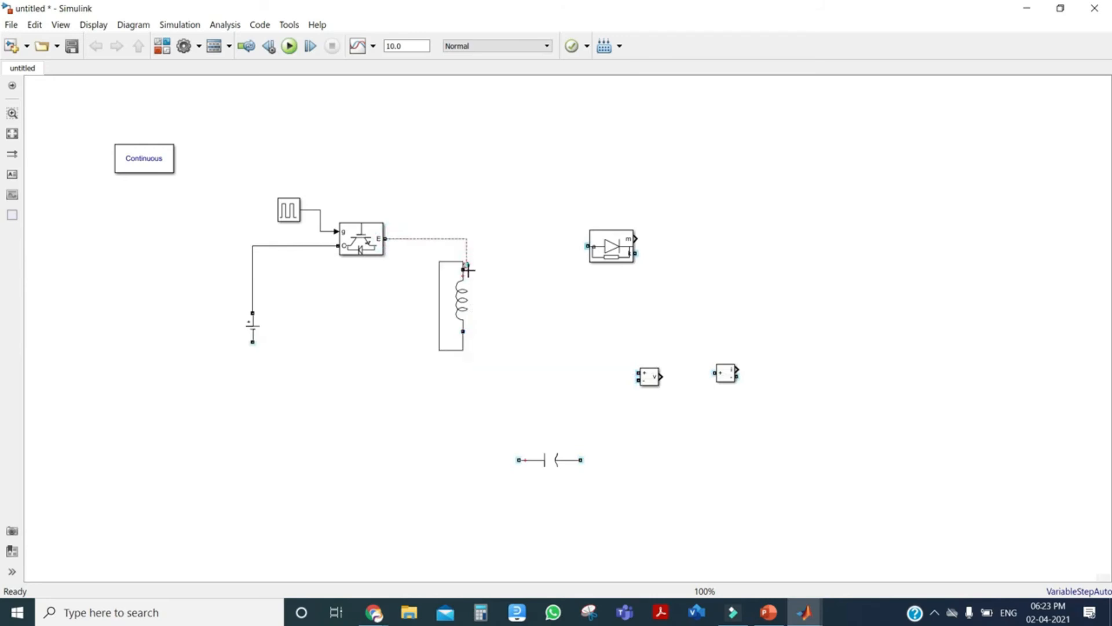
click(439, 290)
key(Delete)
click(467, 258)
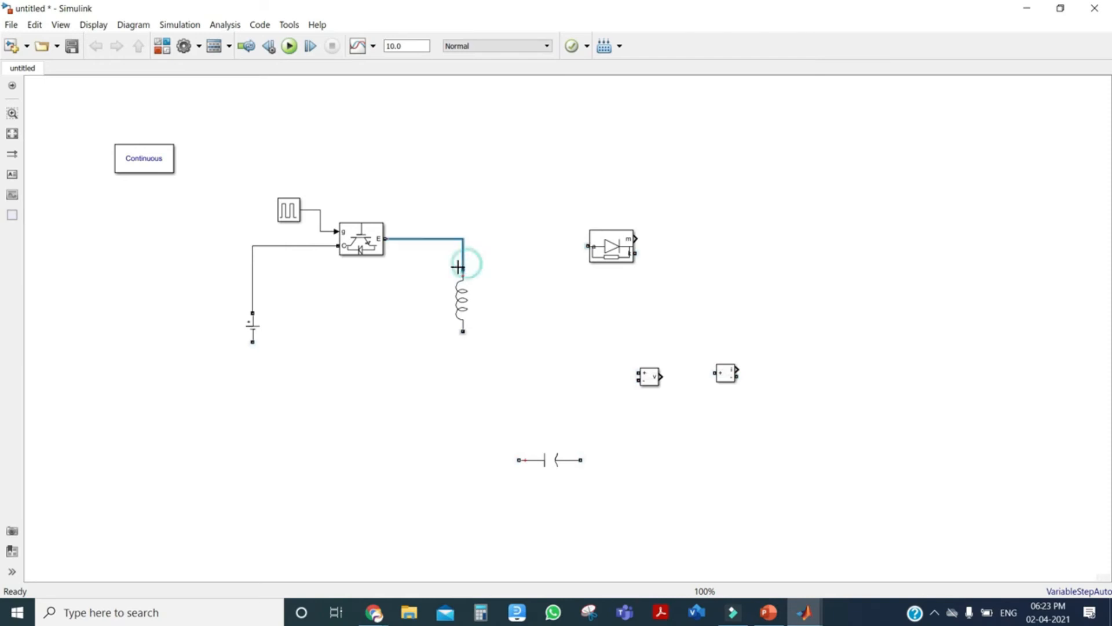
click(501, 341)
Place the Current Measurement block vertically below the inductor and wire it between the inductor and the DC source's negative terminal.
drag(733, 377, 472, 364)
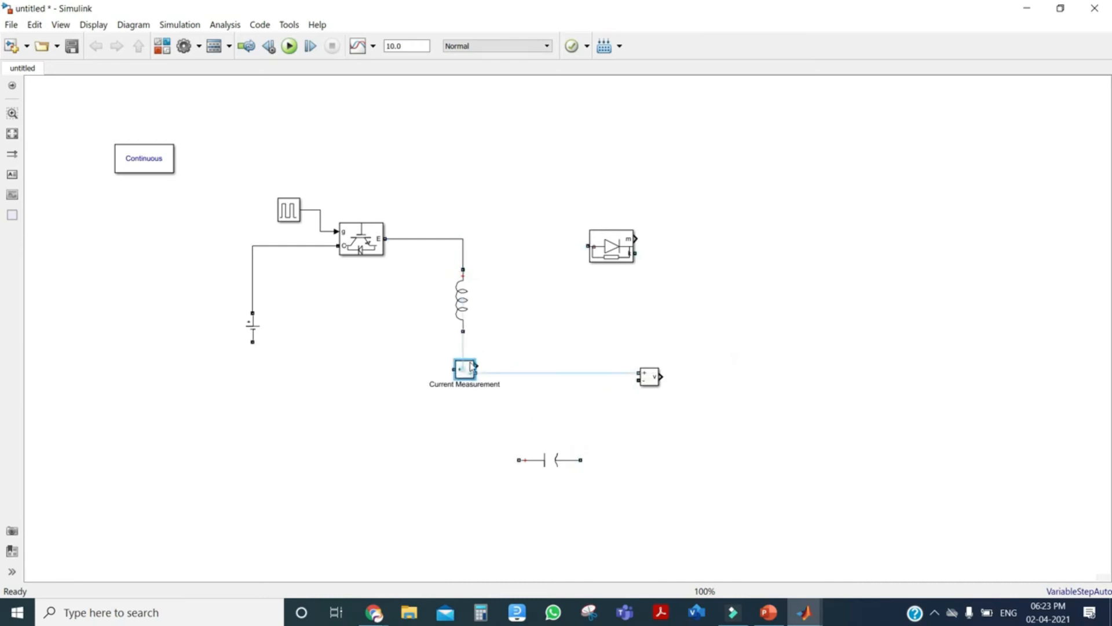
key(ctrl+r)
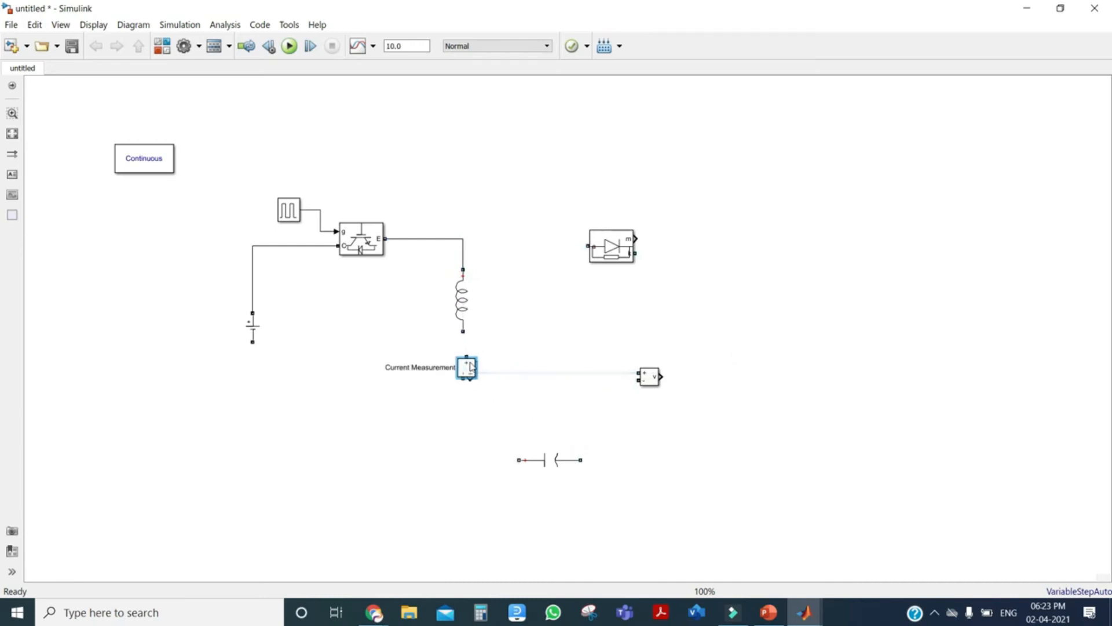
mouse_move(467, 357)
mouse_down()
mouse_move(463, 331)
mouse_move(462, 366)
mouse_move(463, 356)
mouse_up()
drag(253, 342, 412, 405)
click(569, 396)
Hide the Diode block's measurement port and apply the change.
click(616, 250)
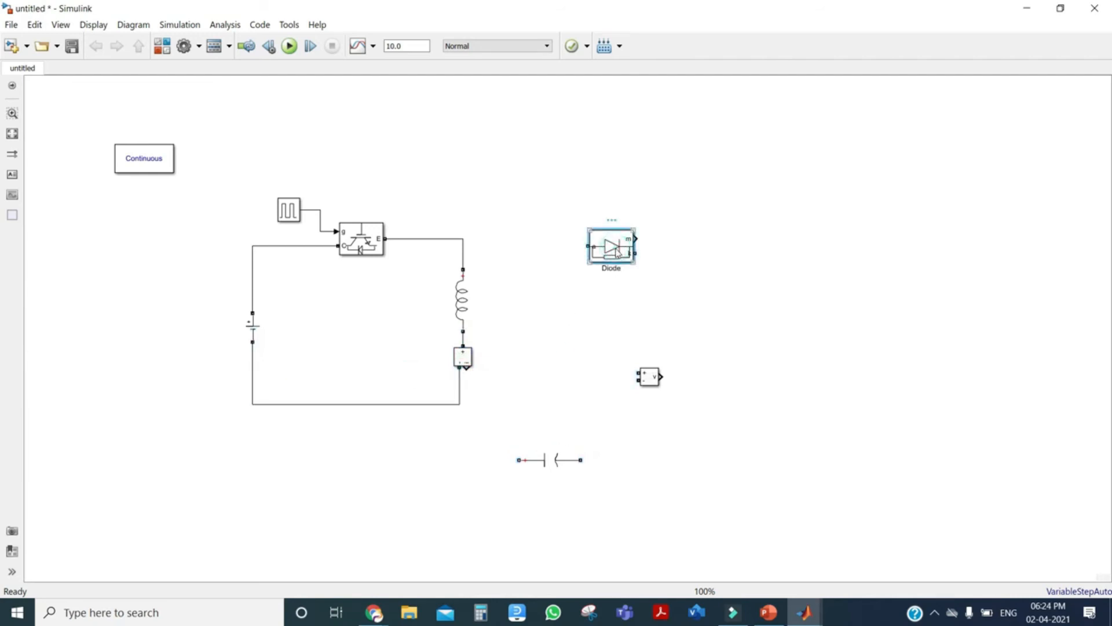
double_click(616, 250)
click(673, 401)
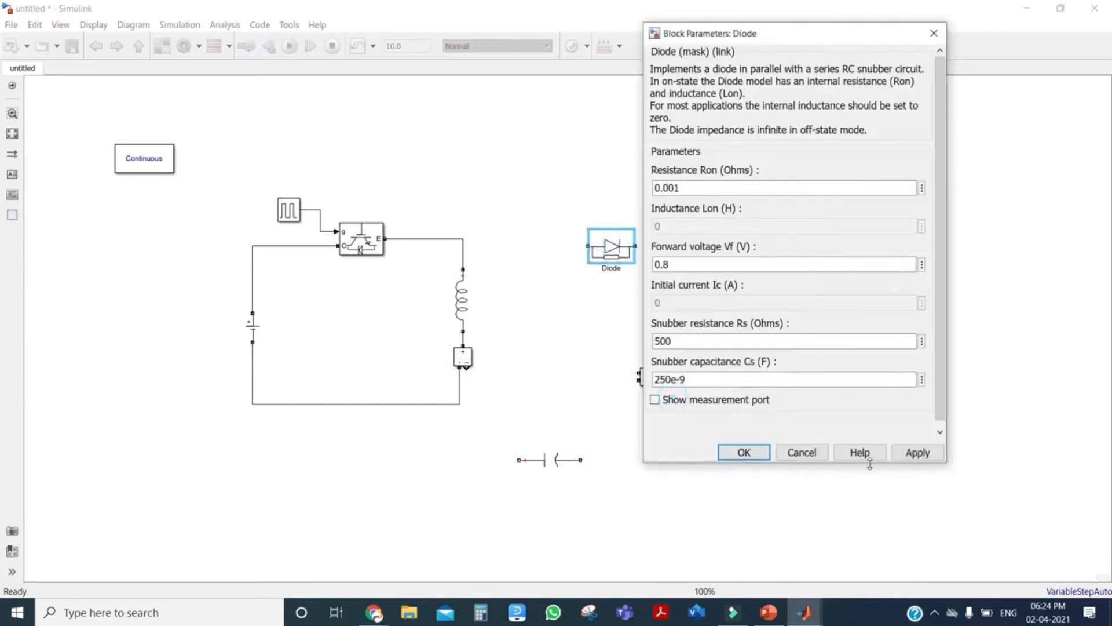
click(913, 452)
click(744, 452)
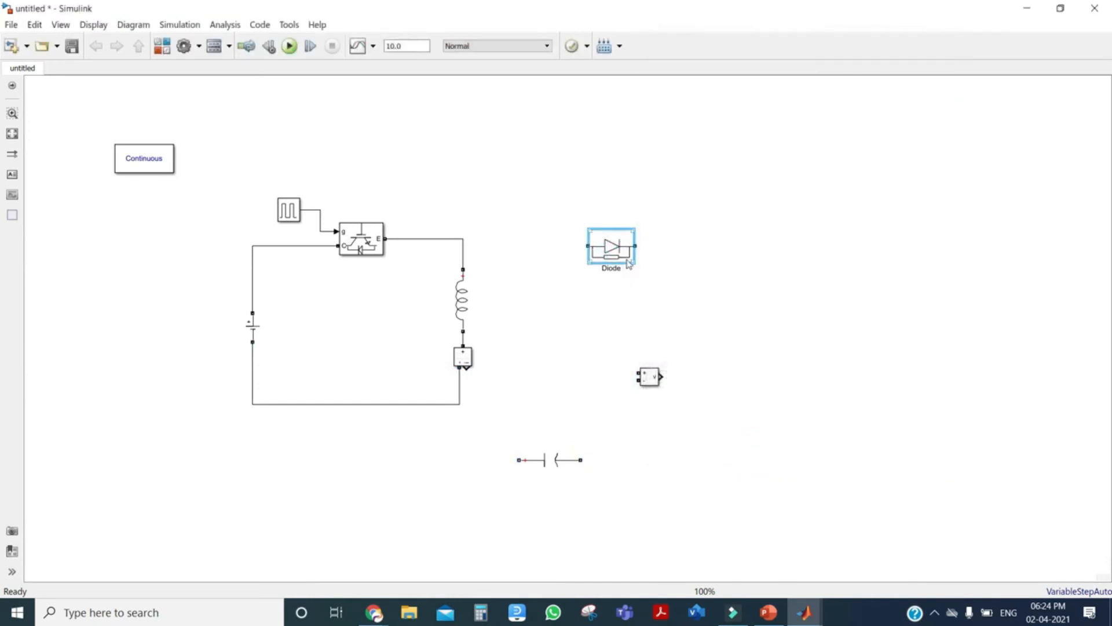
Rotate the Diode by 180 degrees and connect its cathode to the node between the IGBT/Diode and the inductor.
key(ctrl+r)
key(ctrl+r)
mouse_move(615, 245)
mouse_down()
mouse_move(570, 253)
mouse_move(553, 238)
mouse_move(463, 238)
mouse_up()
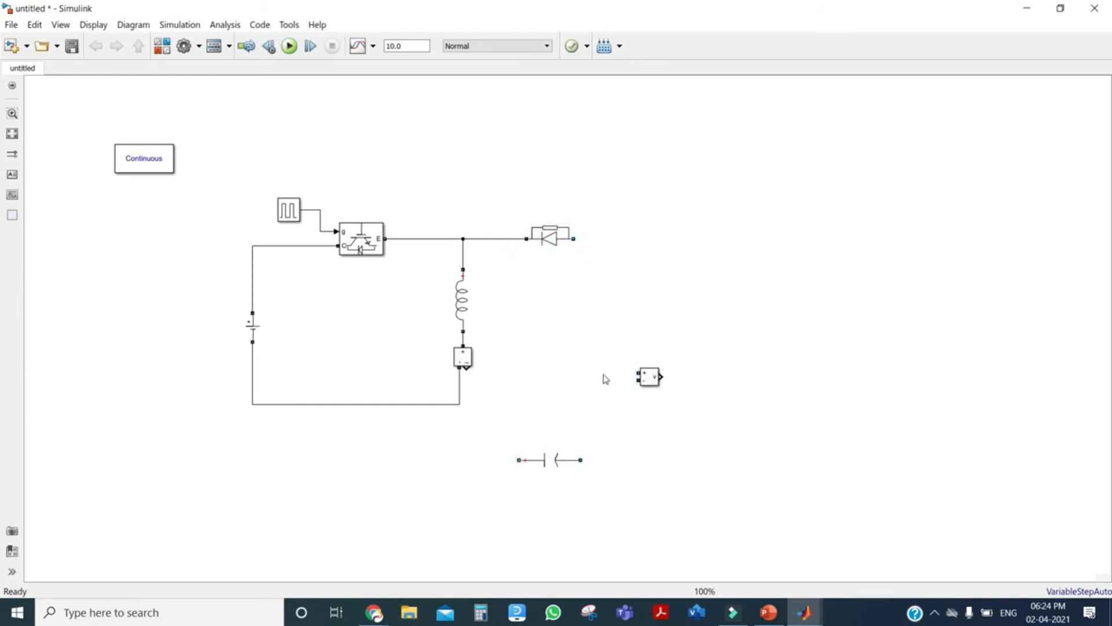
Rotate the capacitor branch to vertical and wire it between the Diode's free terminal and the circuit's bottom return line.
drag(548, 459, 638, 303)
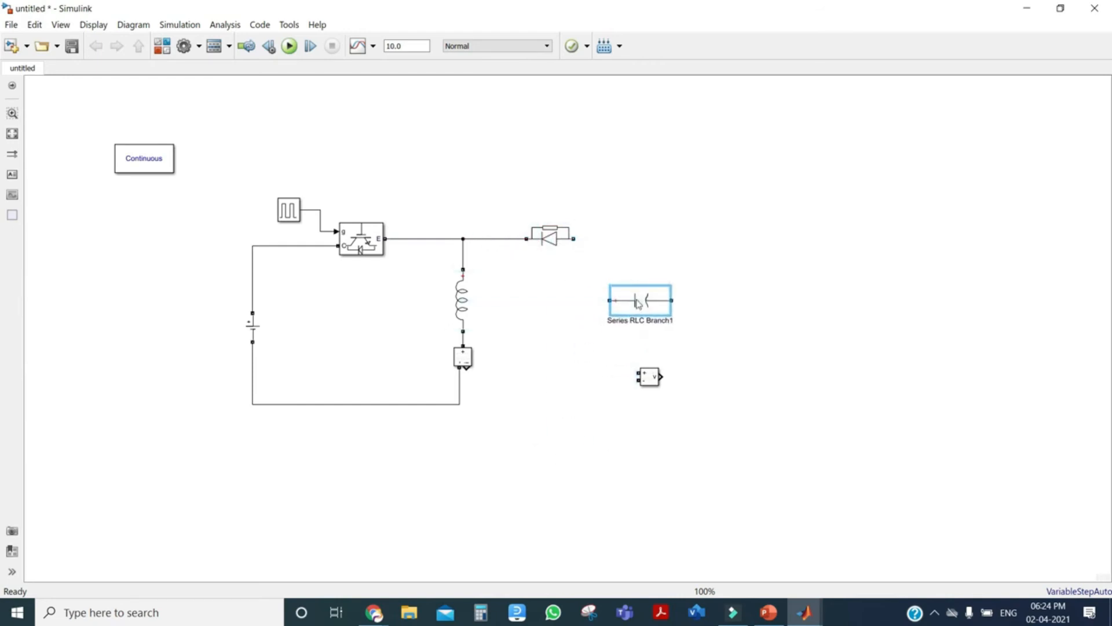
key(ctrl+r)
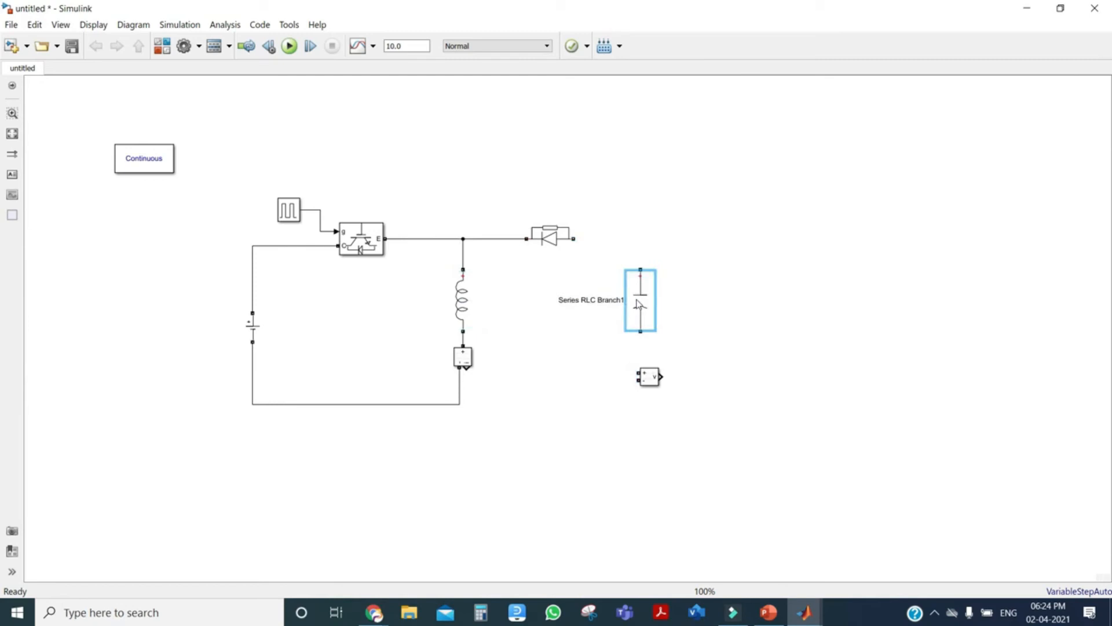
drag(644, 379, 690, 352)
mouse_move(640, 271)
mouse_down()
mouse_move(634, 296)
mouse_move(618, 258)
mouse_move(571, 239)
mouse_up()
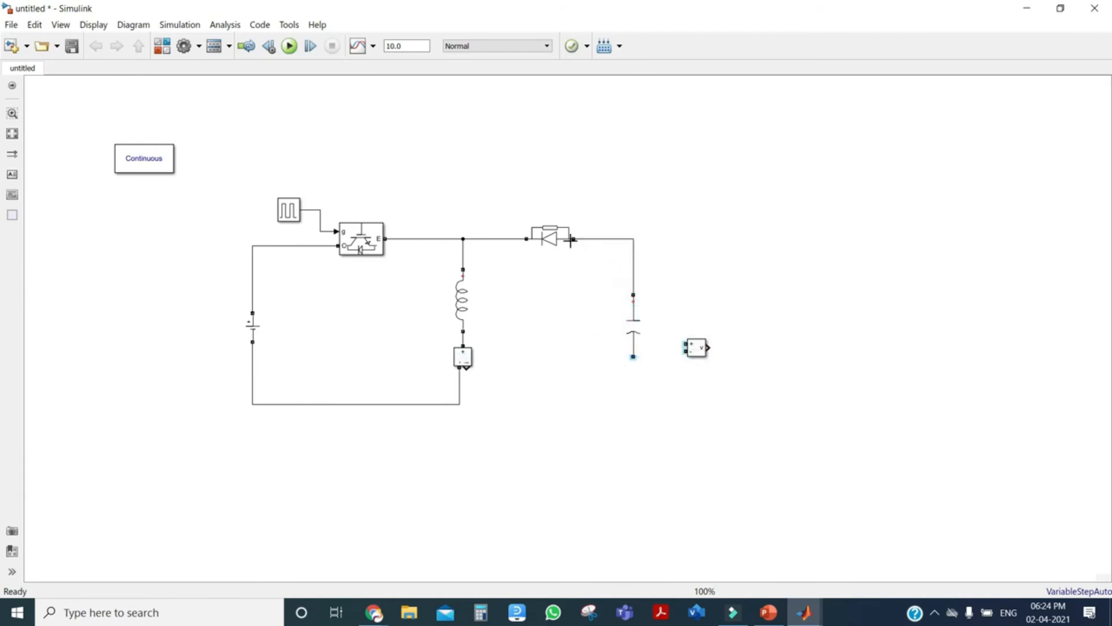
mouse_move(635, 354)
mouse_down()
mouse_move(551, 405)
mouse_move(617, 356)
mouse_move(615, 375)
mouse_move(441, 402)
mouse_move(455, 404)
mouse_up()
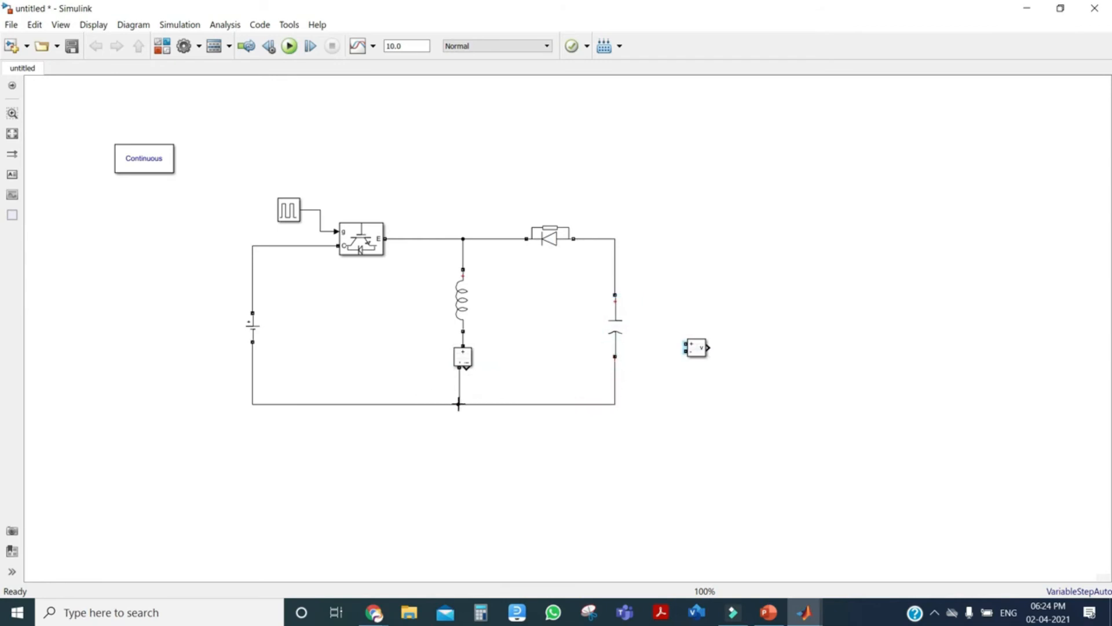
Move the Voltage Measurement block aside, duplicate the capacitor branch beside the original, and make the copy an R branch of 23.076 ohms.
drag(701, 348, 911, 335)
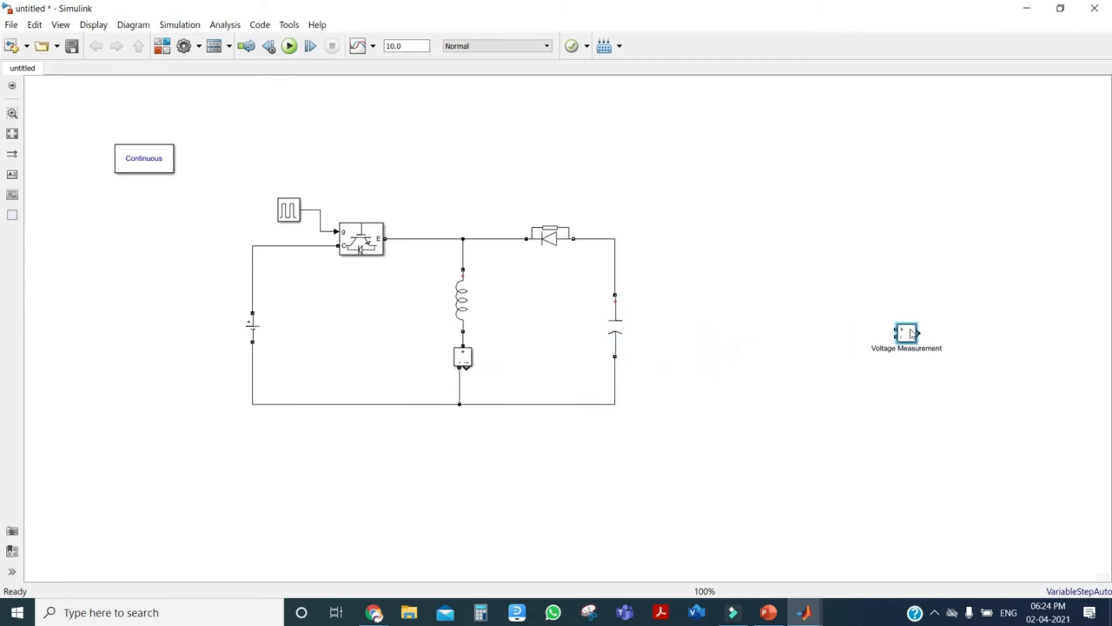
ctrl+drag(624, 333, 747, 333)
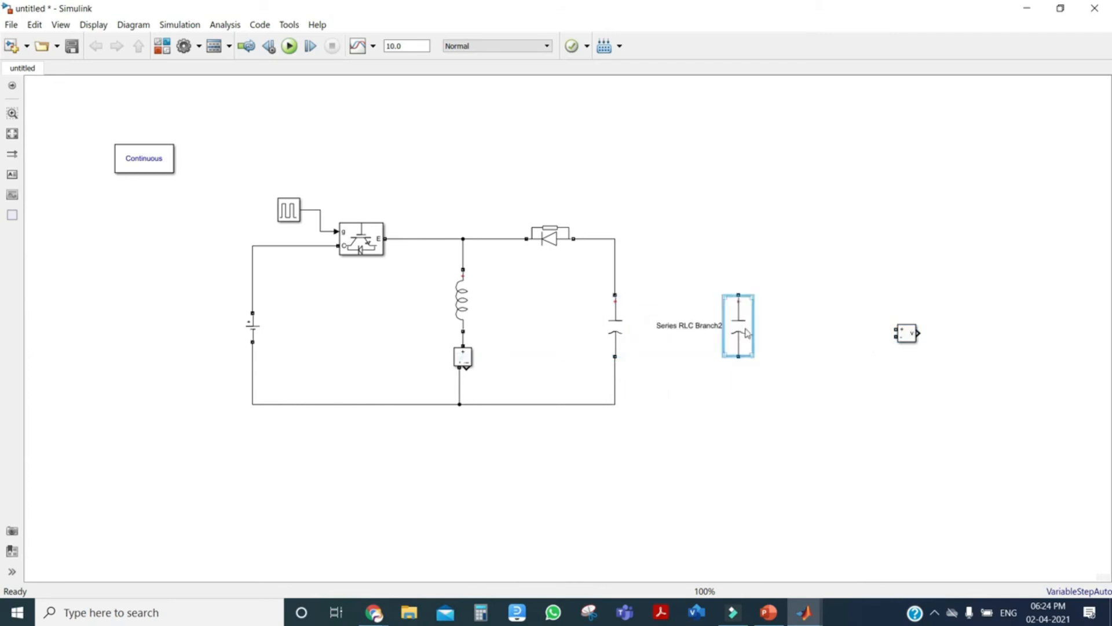
double_click(745, 333)
click(848, 319)
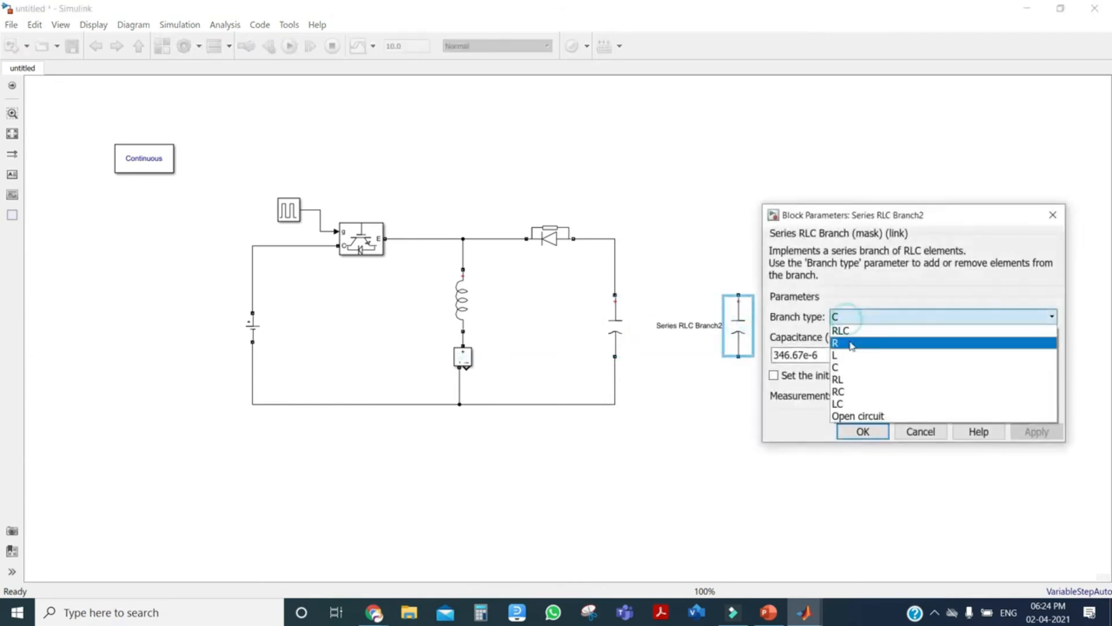
click(846, 348)
double_click(800, 359)
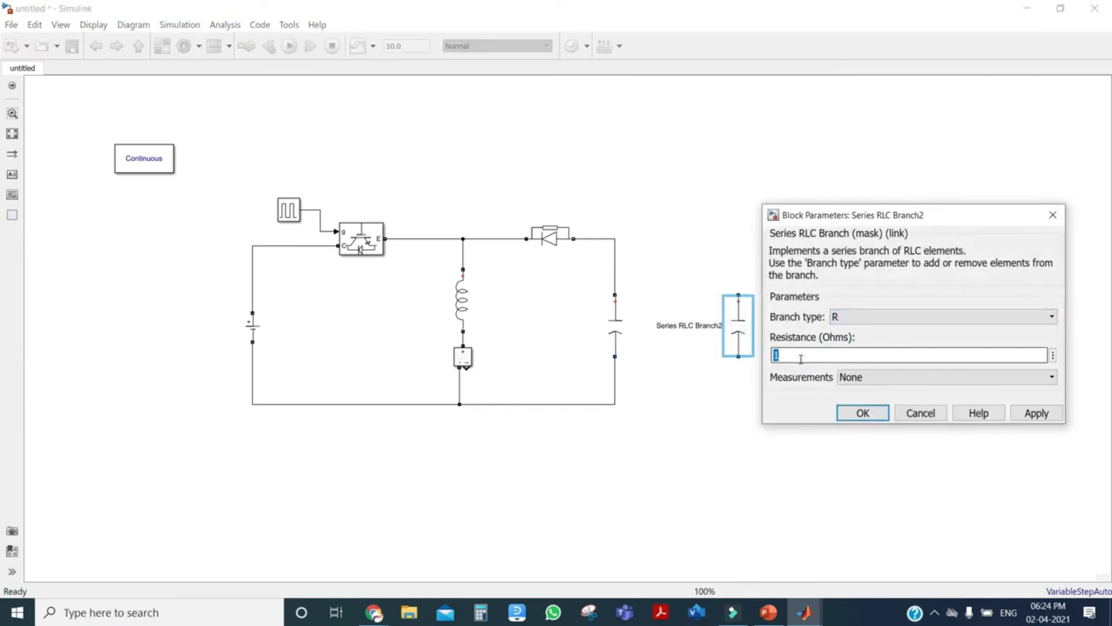
key(BackSpace)
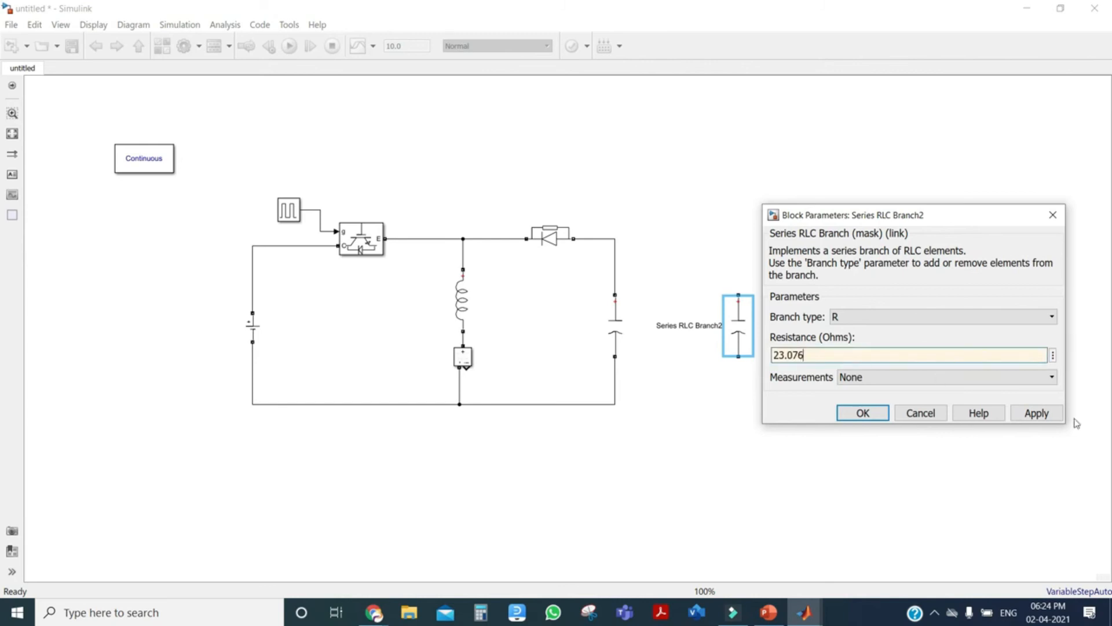
click(1021, 412)
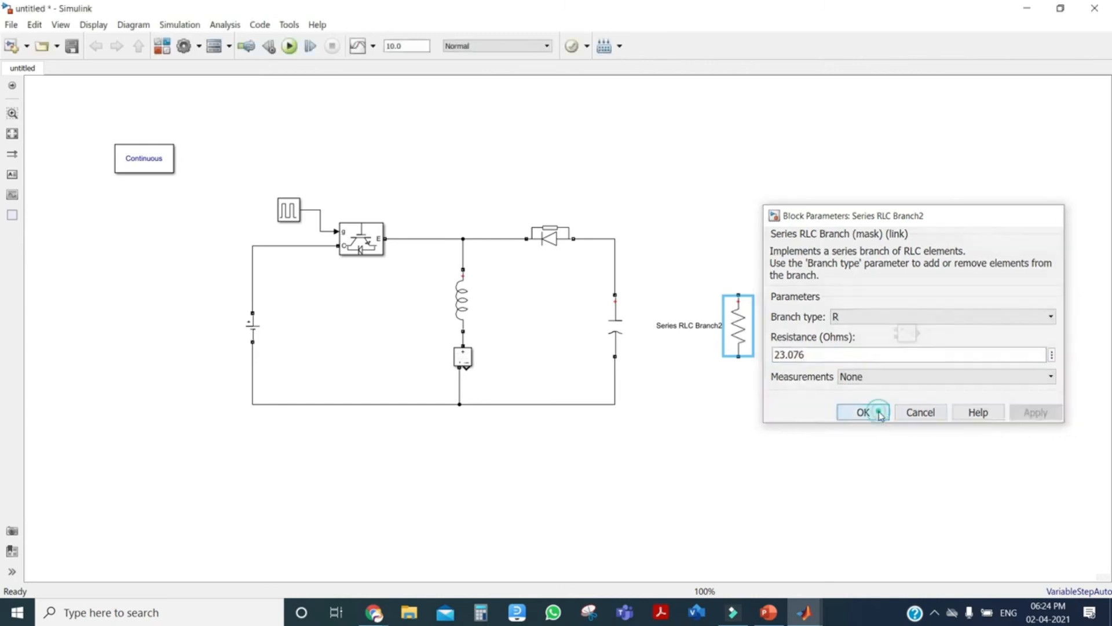
click(852, 412)
Wire the resistor in parallel with the capacitor, and place the Voltage Measurement block between them, connected across the capacitor.
click(739, 286)
drag(740, 286, 615, 239)
mouse_move(738, 356)
mouse_down()
mouse_move(690, 419)
mouse_move(615, 405)
mouse_up()
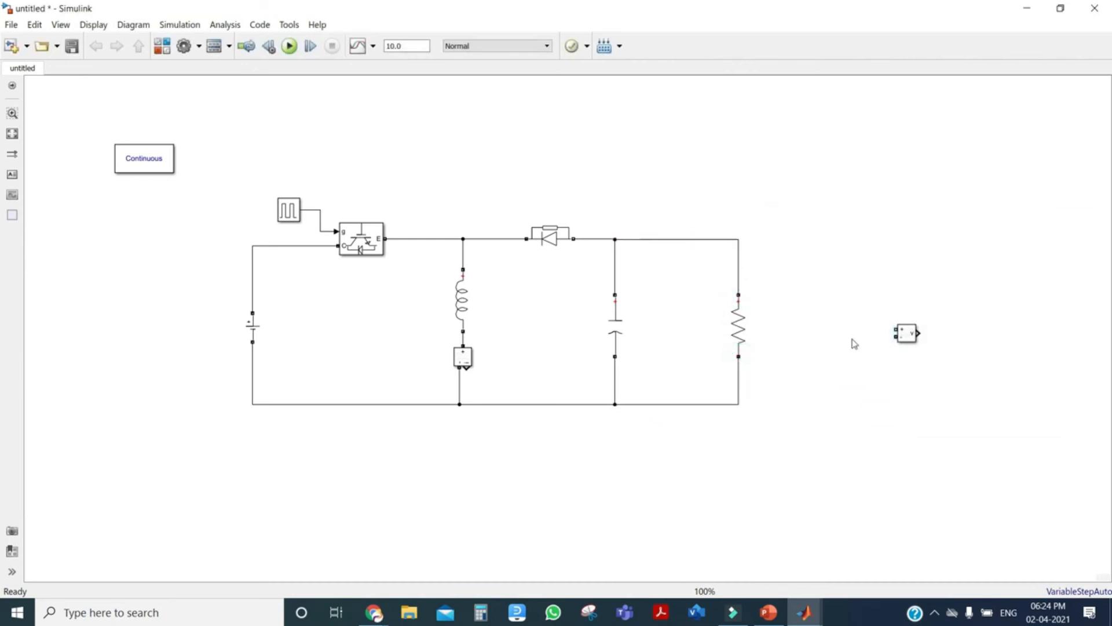
mouse_move(906, 333)
mouse_down()
mouse_move(838, 349)
mouse_move(649, 328)
mouse_move(670, 328)
mouse_move(616, 251)
mouse_up()
mouse_move(660, 331)
mouse_down()
mouse_move(633, 387)
mouse_move(616, 392)
mouse_up()
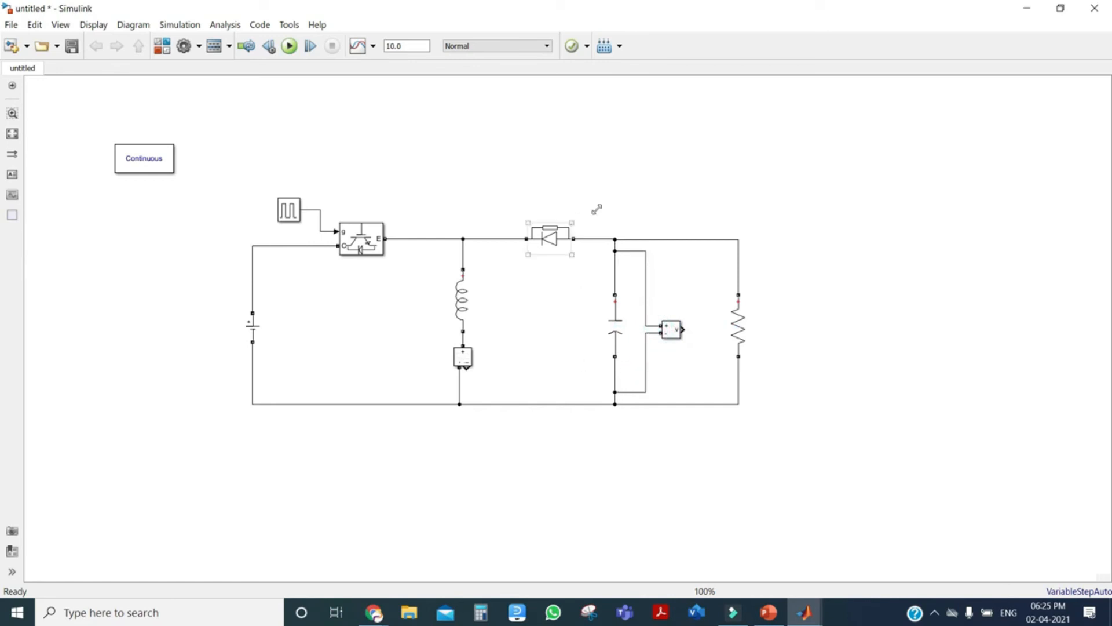
Try to add a Simulink/Sinks Scope block in the empty area above the diode, and dismiss the crash report without sending it.
double_click(590, 148)
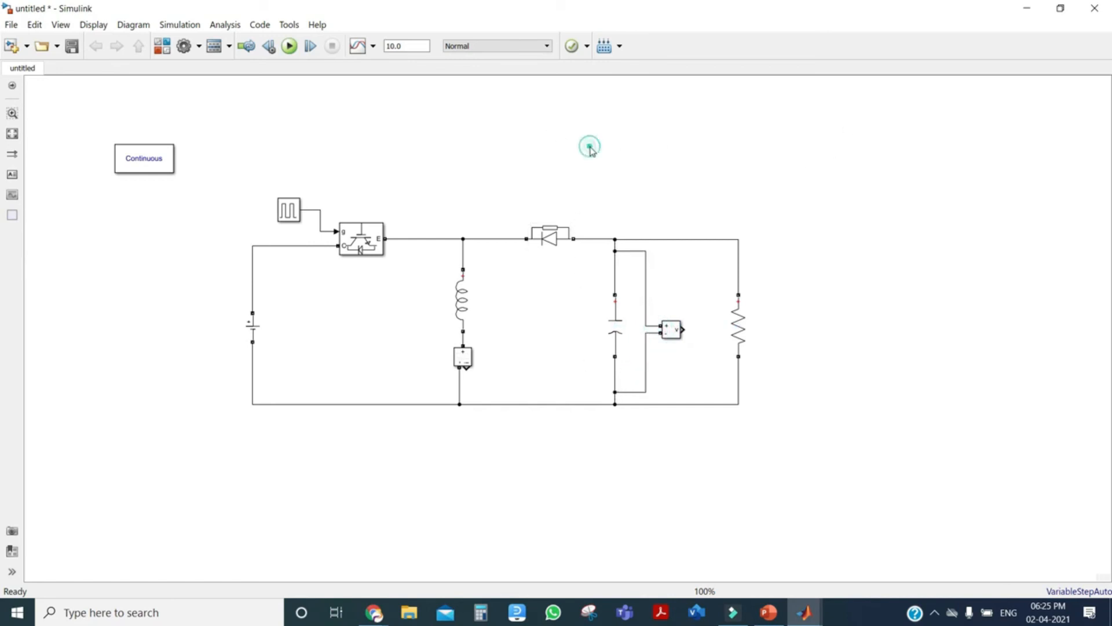
text(s)
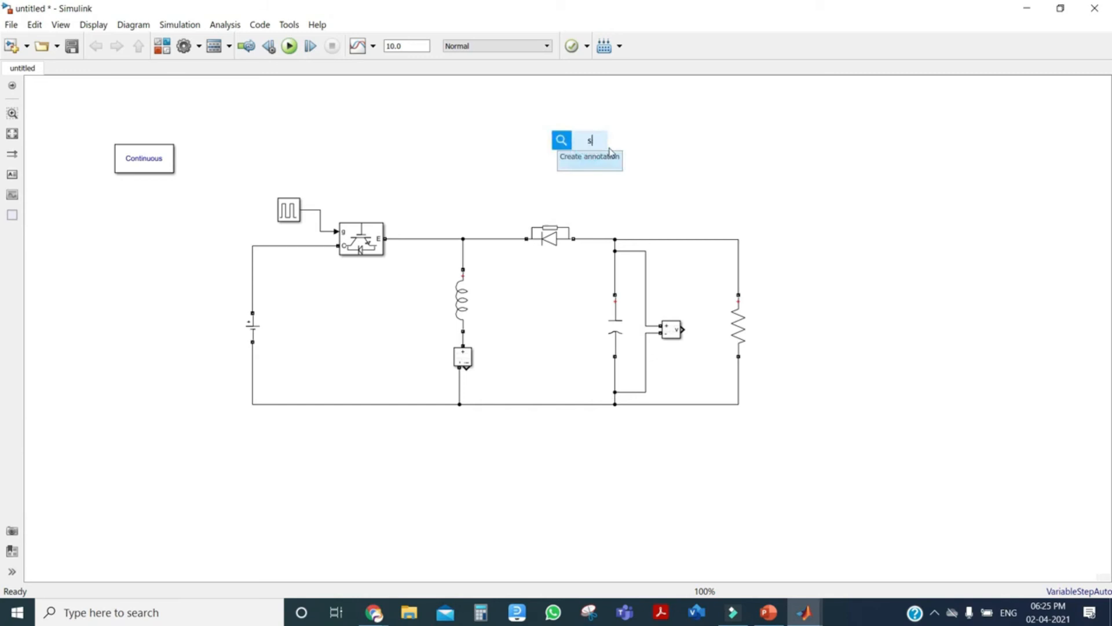
text(cope)
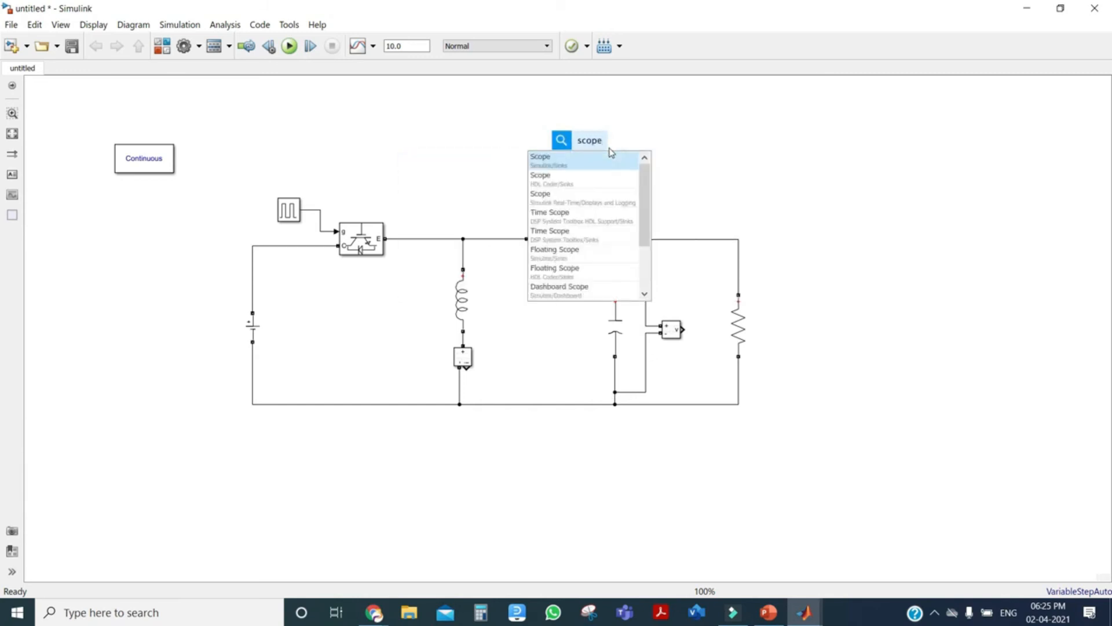
click(585, 161)
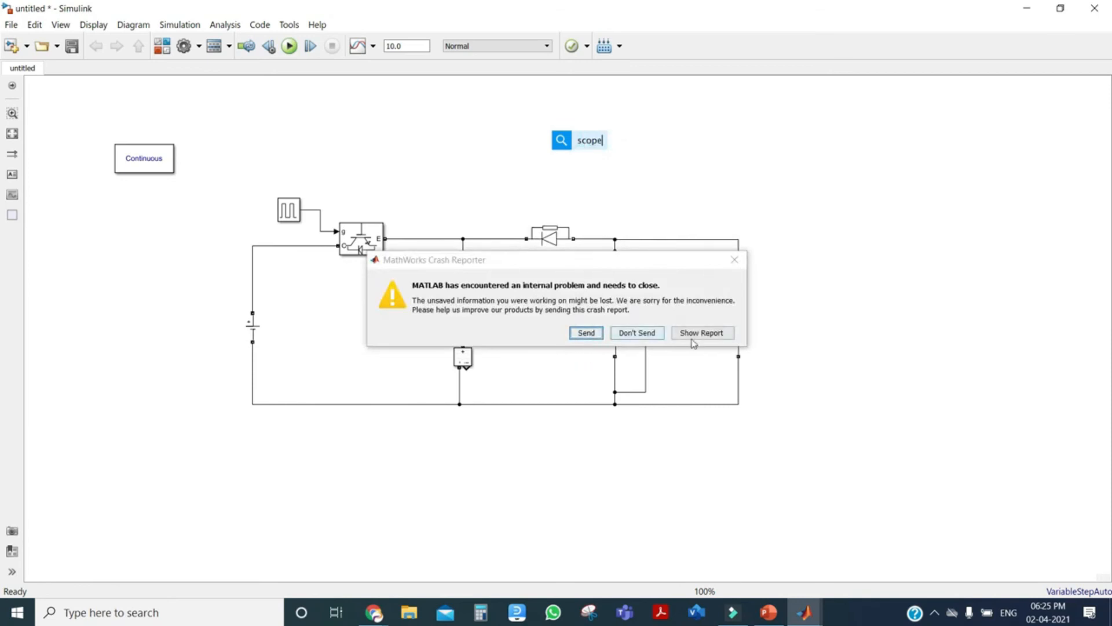
click(629, 335)
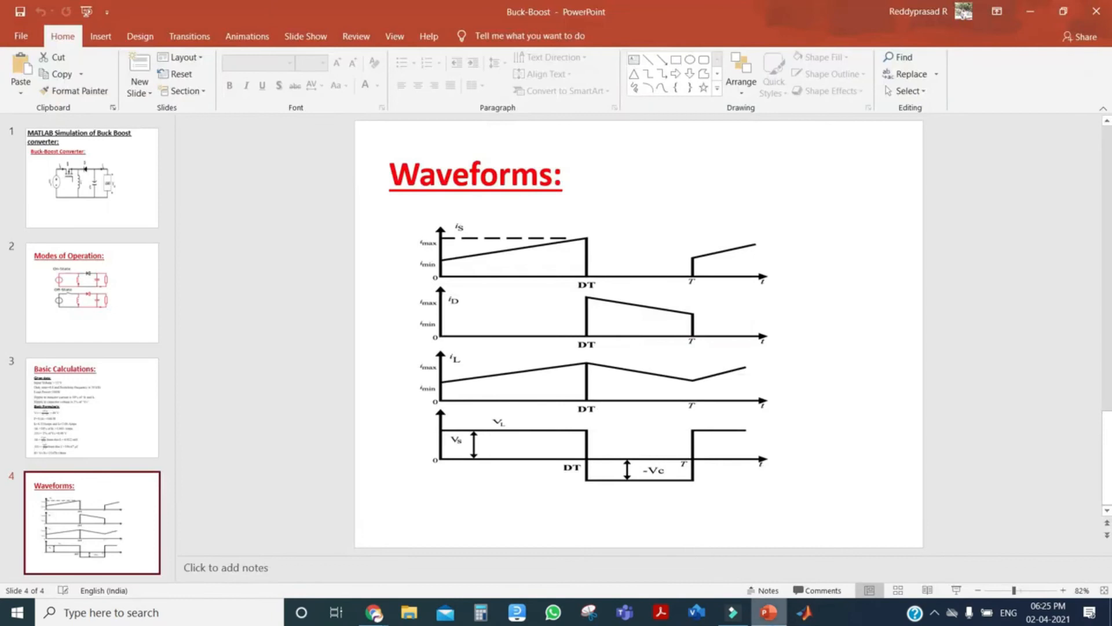
Switch from PowerPoint to MATLAB and maximize the finished buckboost model's window.
click(798, 617)
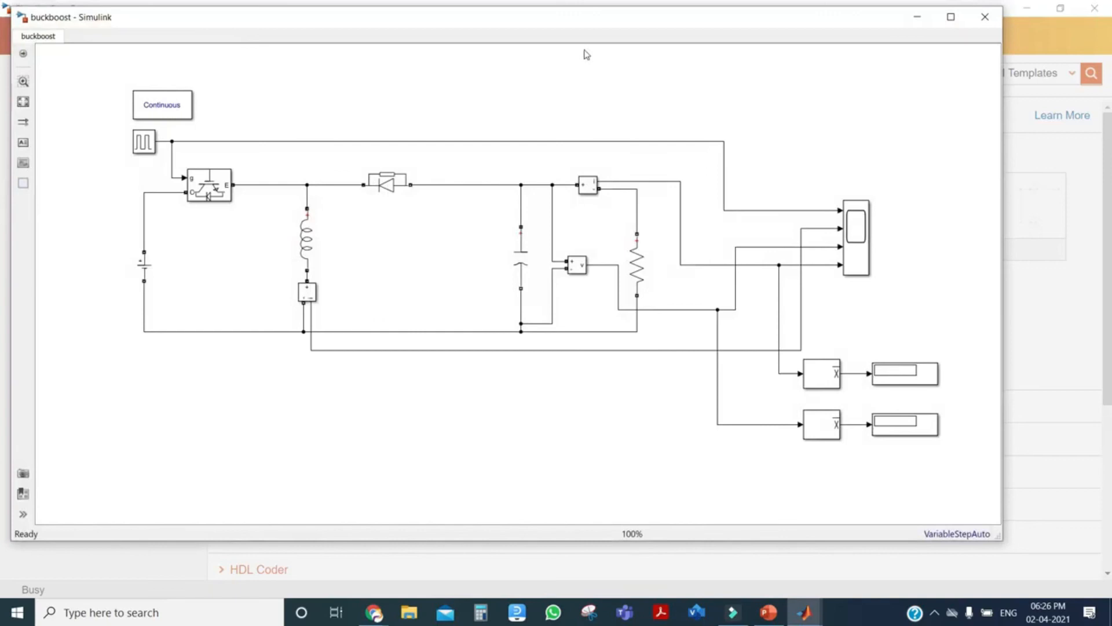
click(951, 16)
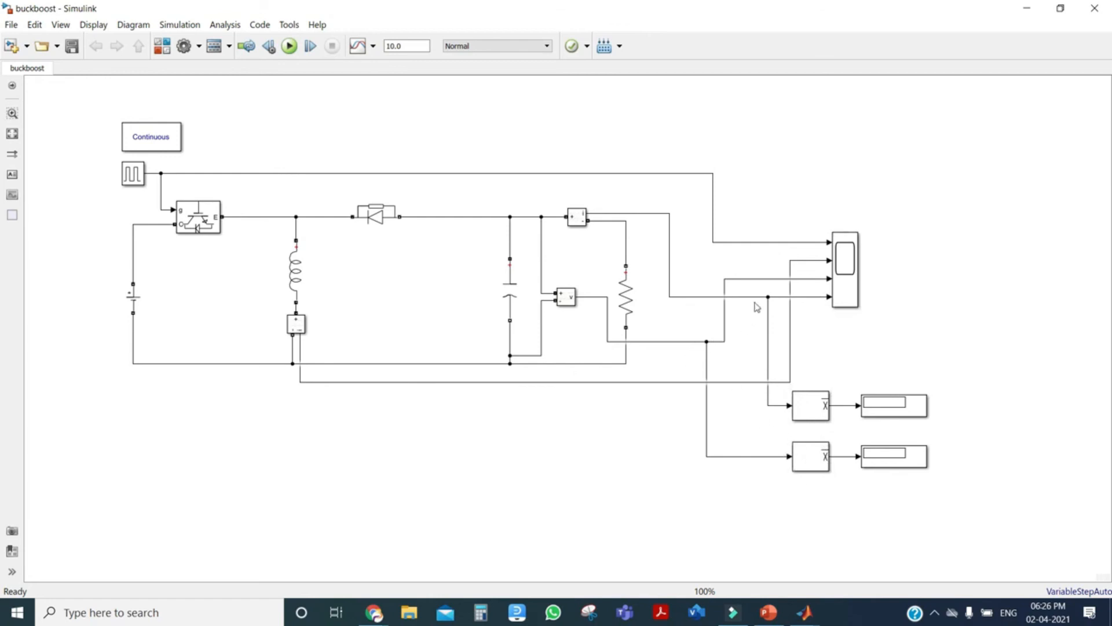
Set the buckboost model's simulation stop time to 1 and run the simulation.
double_click(406, 46)
key(BackSpace)
text(1)
click(291, 46)
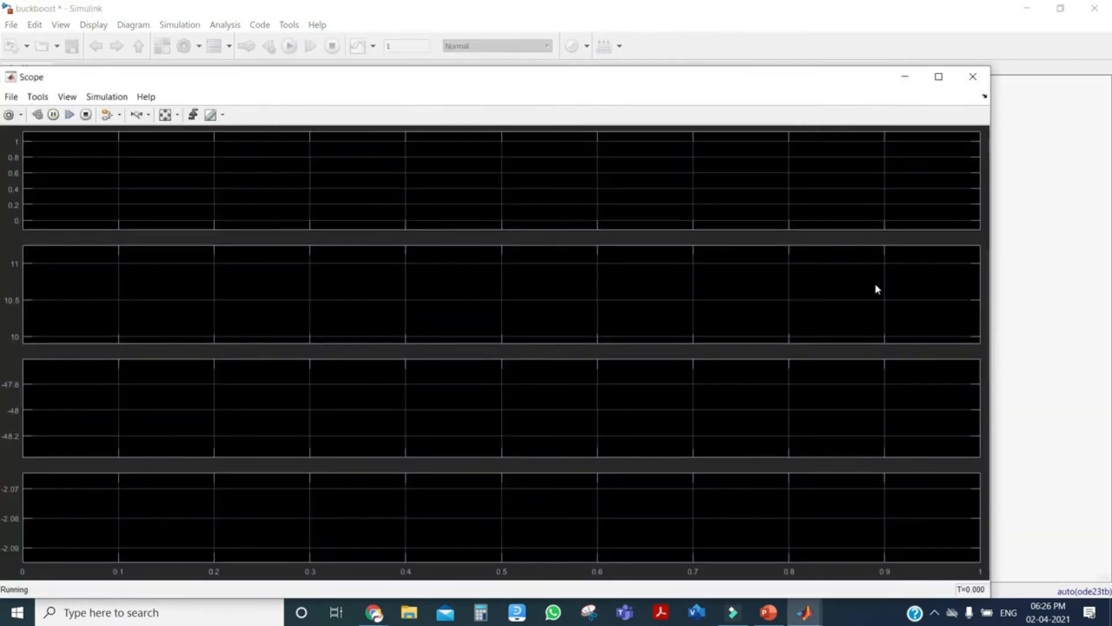
Maximize the Scope and zoom in along the time axis to a few switching cycles between about 0.1321 and 0.13245 s.
click(938, 77)
click(137, 44)
drag(136, 114, 359, 119)
click(183, 113)
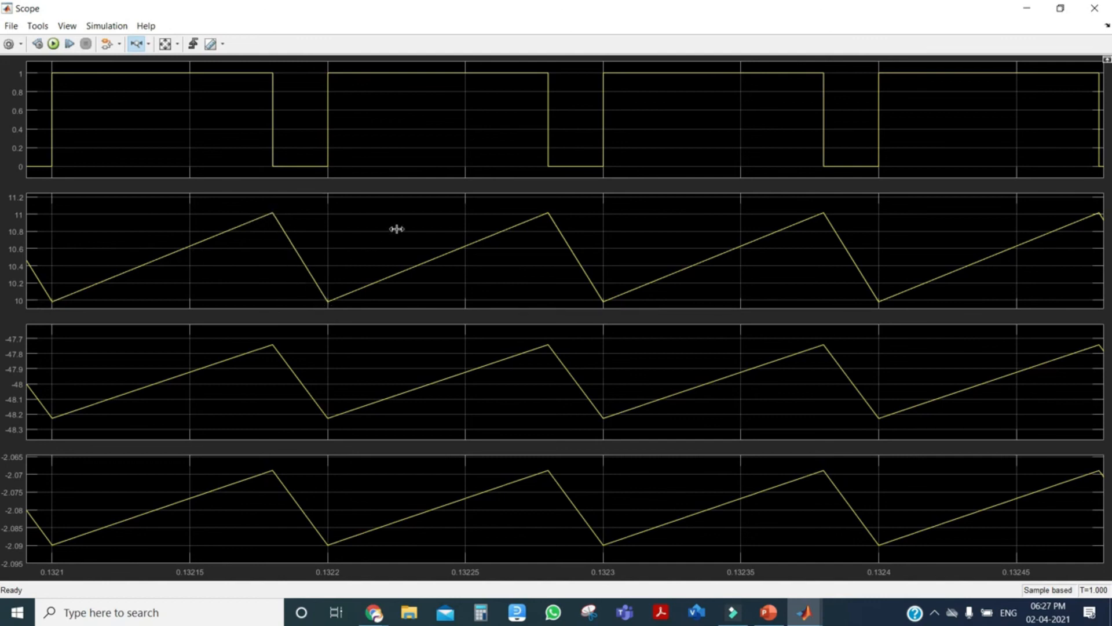
Close the Scope and examine the two mean-value displays and the inductor in the buckboost model.
click(1095, 7)
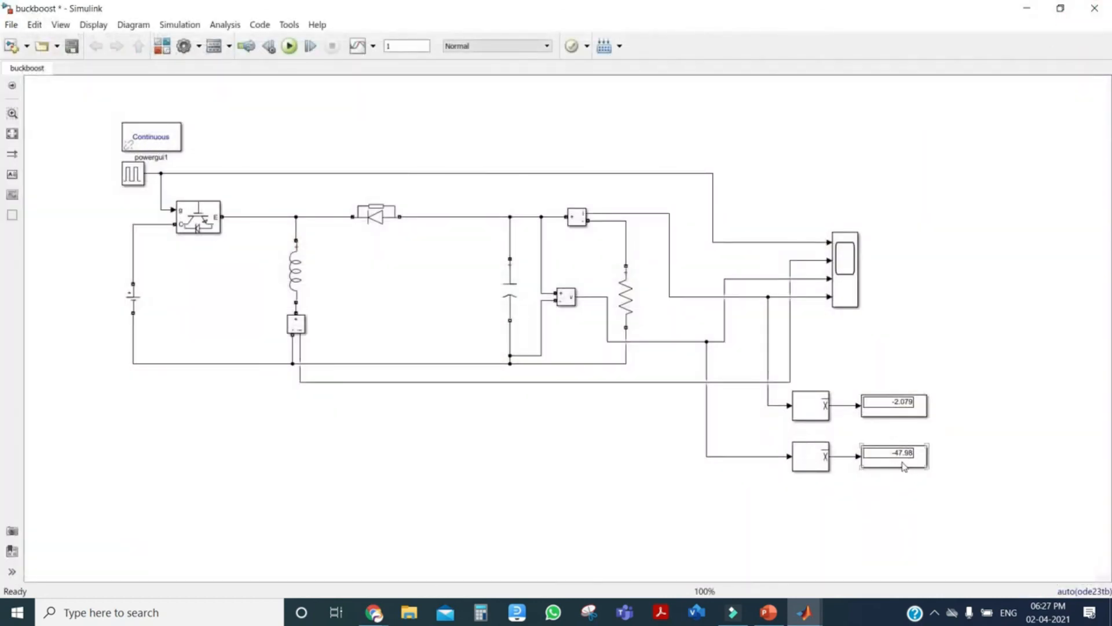
click(900, 412)
click(306, 281)
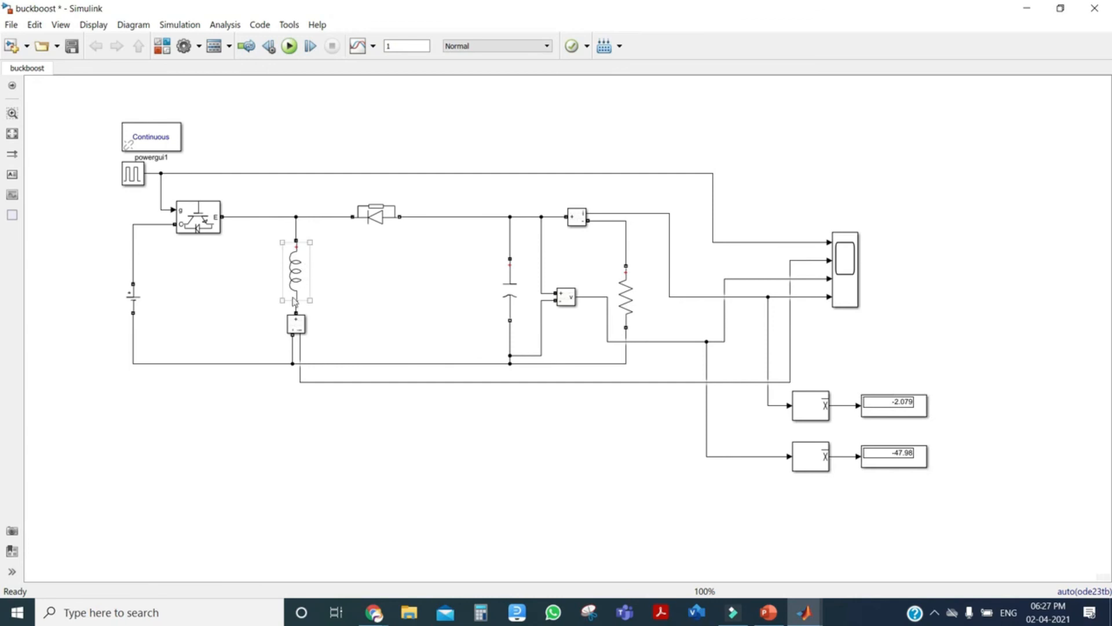